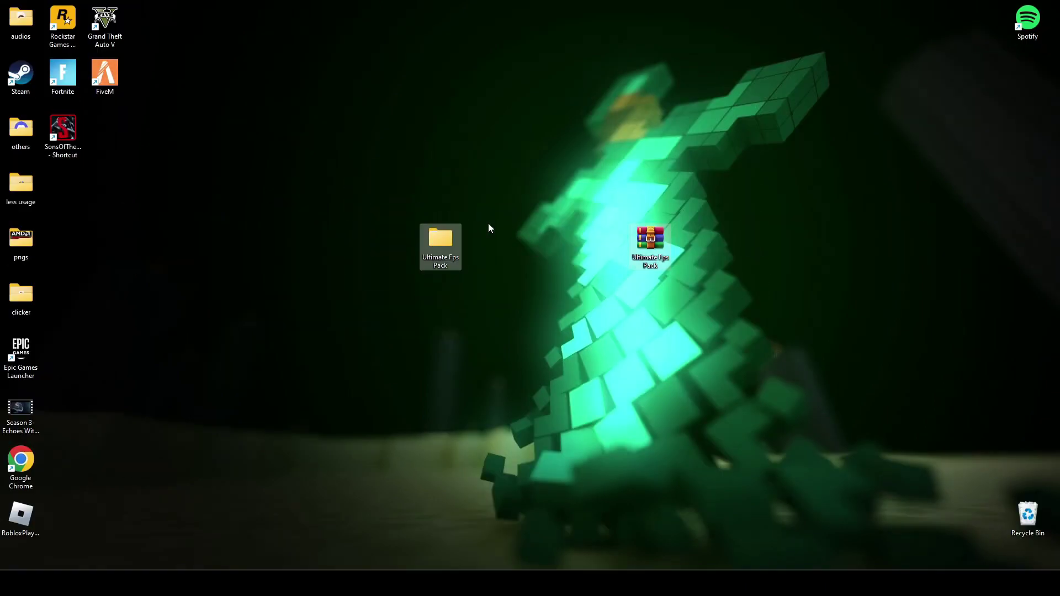
Step: Move the Ultimate Fps Pack folder and archive up a row, with the folder shifted left
left_click_drag(444, 245, 454, 196)
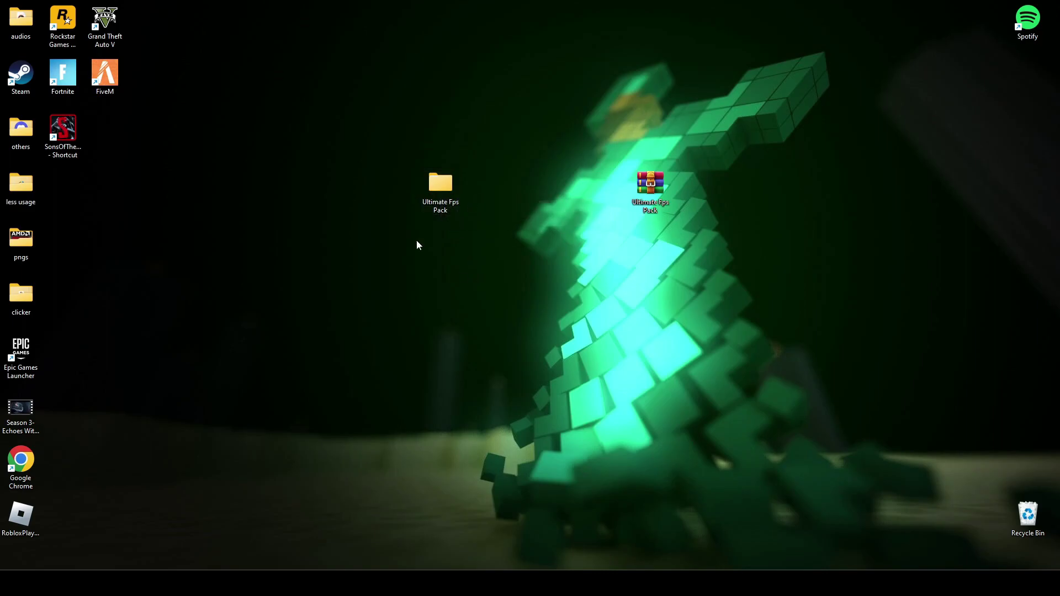
left_click_drag(449, 206, 393, 191)
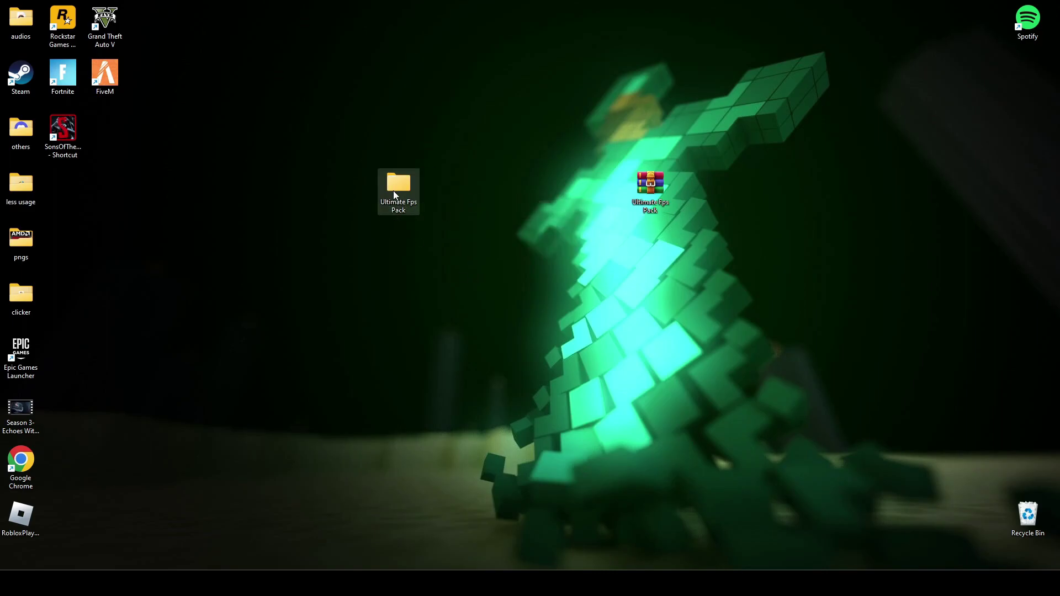
Step: Open Ultimate Fps Pack > Commands > cmd commands in Notepad and search for cmd
double_click(394, 190)
double_click(273, 208)
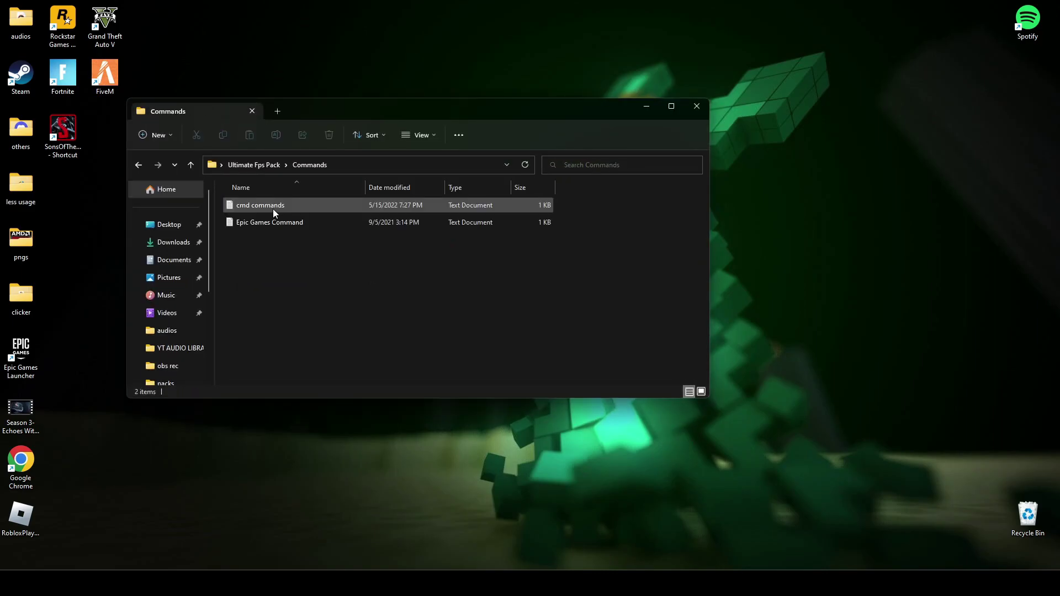
double_click(261, 204)
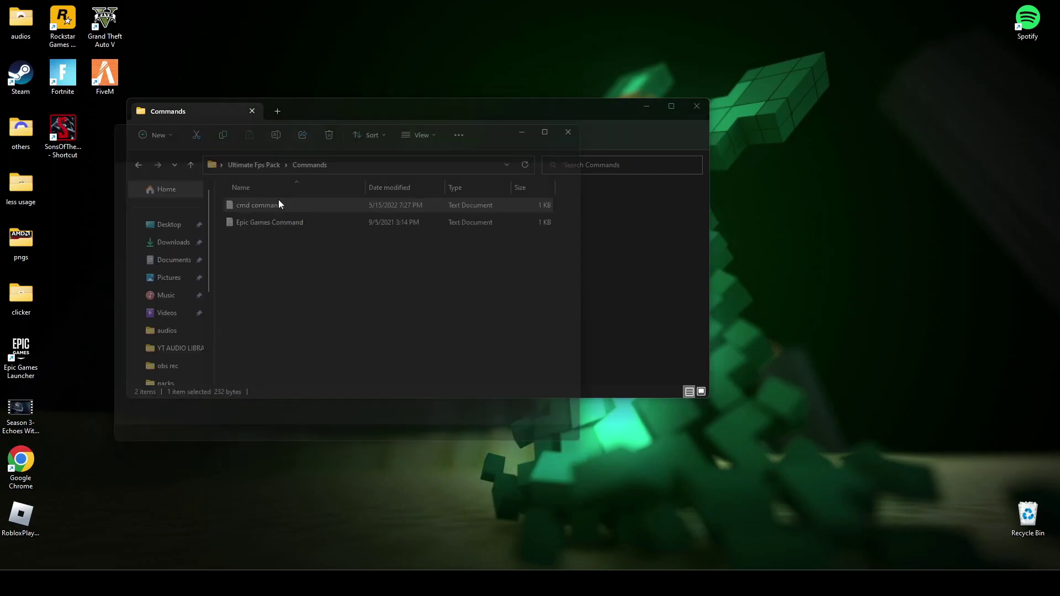
left_click_drag(350, 128, 308, 109)
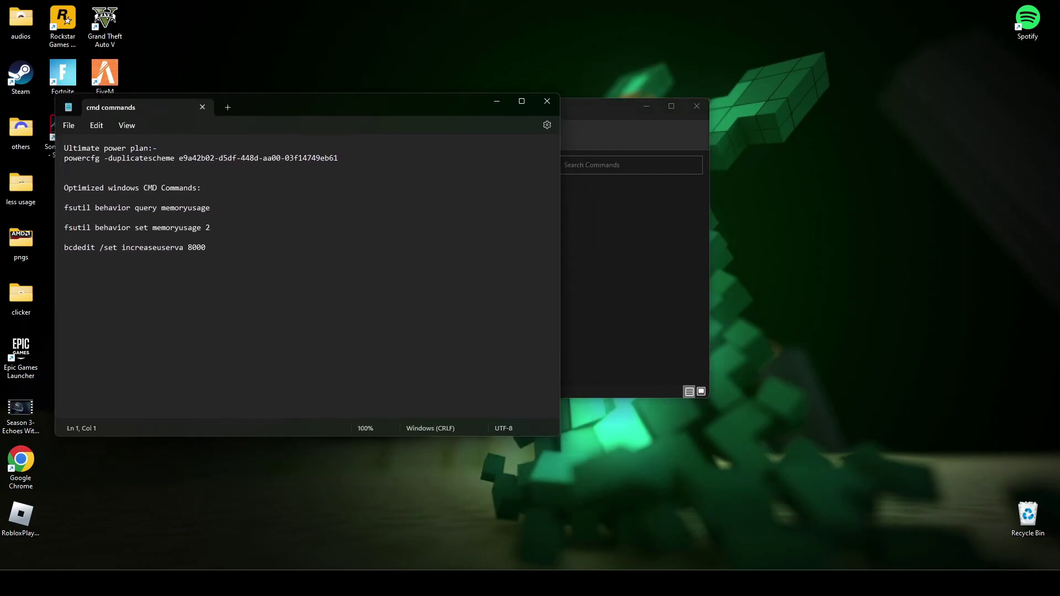
key("super")
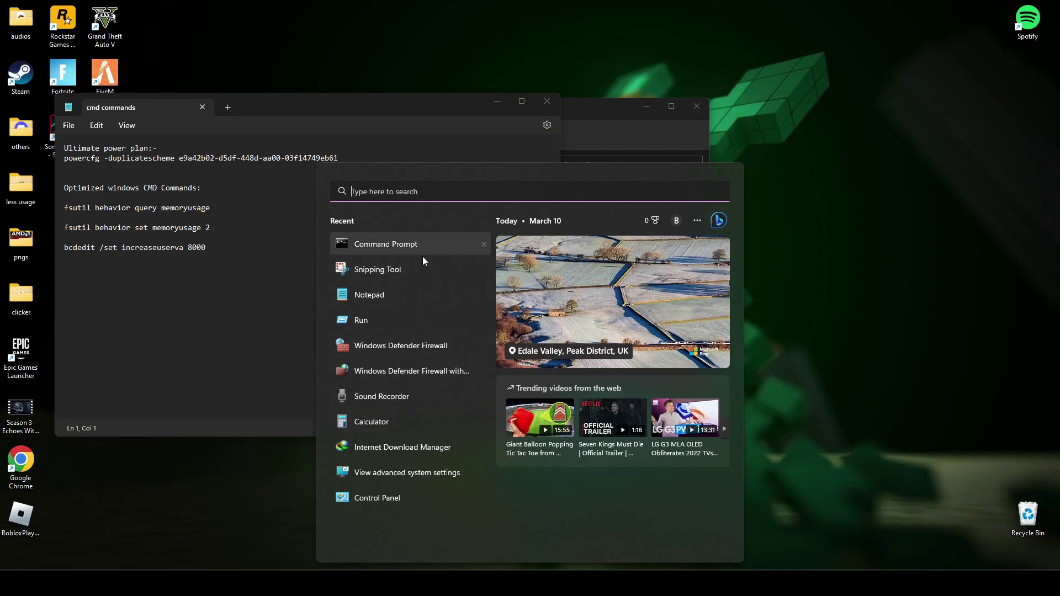
type("cmd")
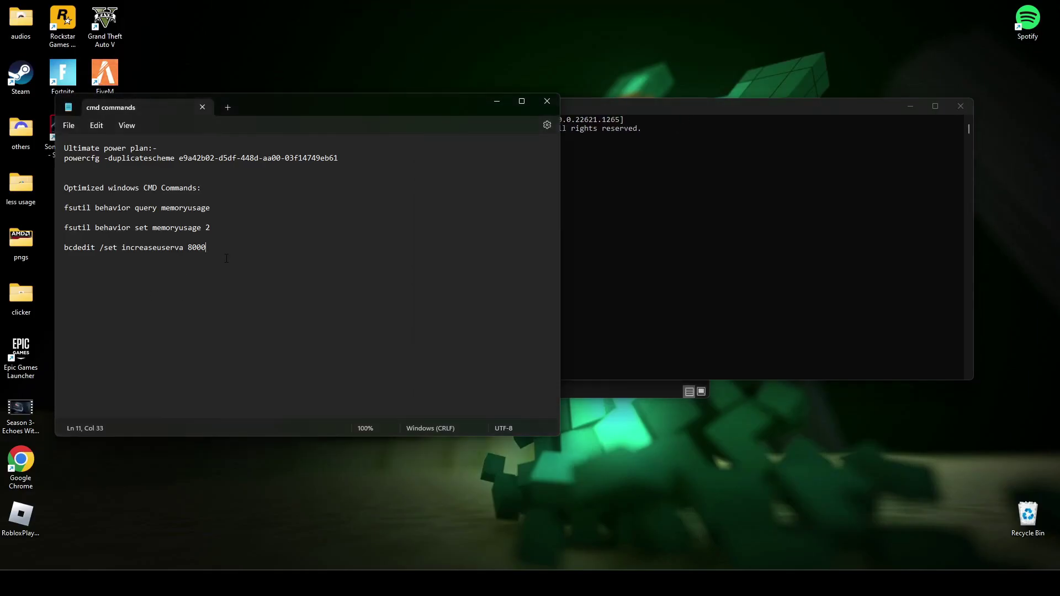
Step: Run the fsutil memoryusage 2 and bcdedit increaseuserva 8000 commands in Command Prompt
left_click_drag(65, 228, 206, 247)
left_click_drag(128, 221, 62, 207)
key("super+c")
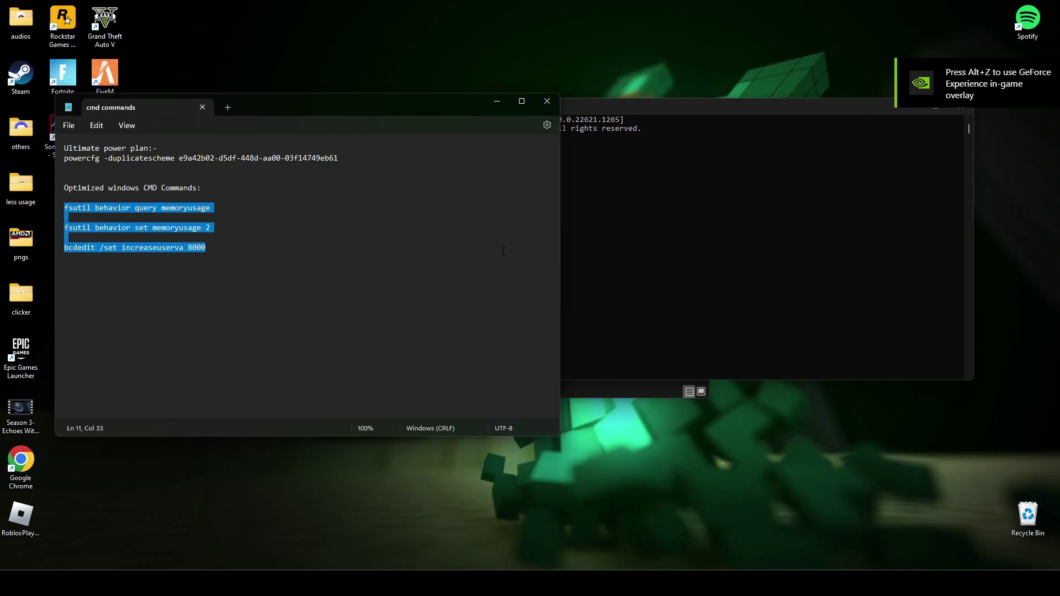
left_click(628, 196)
right_click(597, 171)
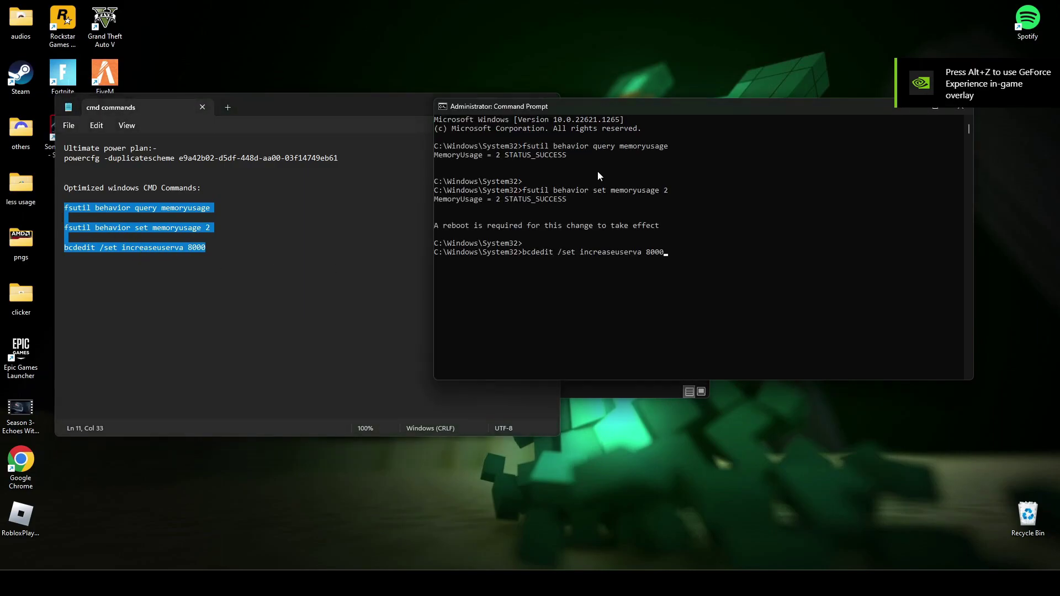
key("Return")
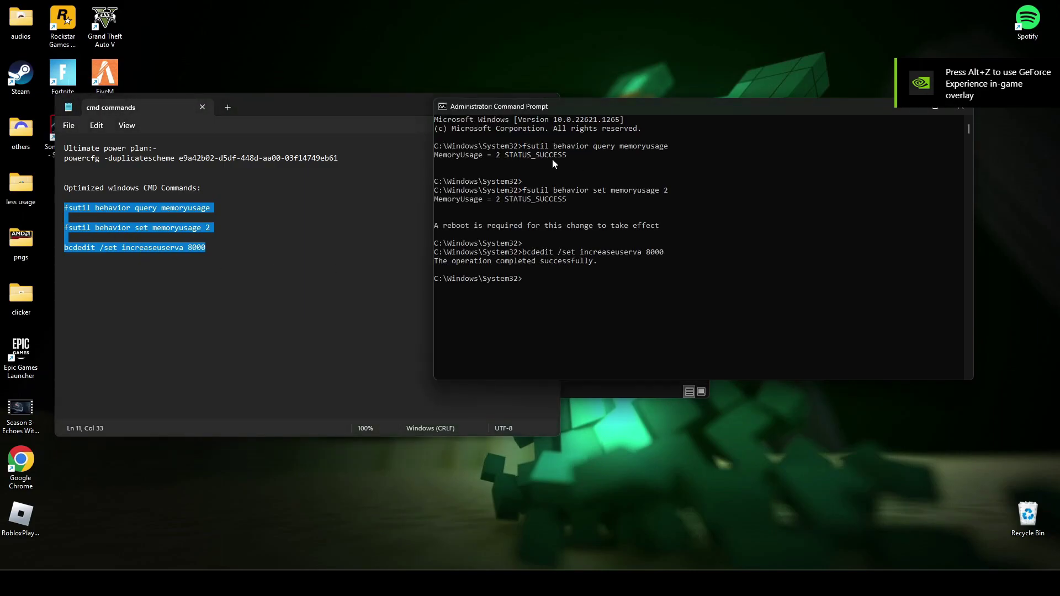
Step: Run the powercfg command adding the Ultimate Performance power plan, then exit Command Prompt
left_click(338, 158)
left_click_drag(338, 158, 294, 163)
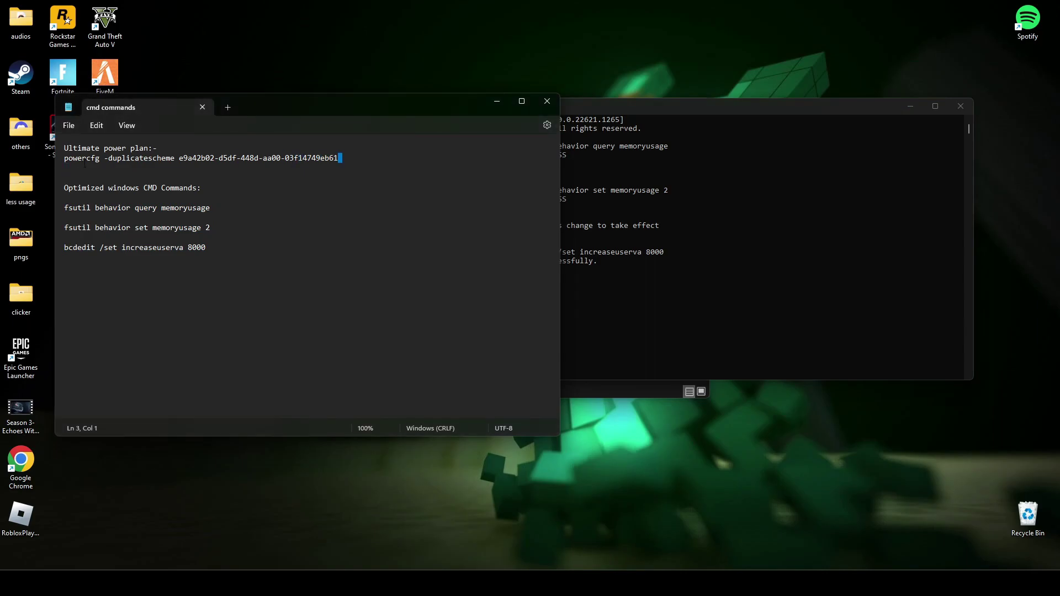
triple_click(64, 160)
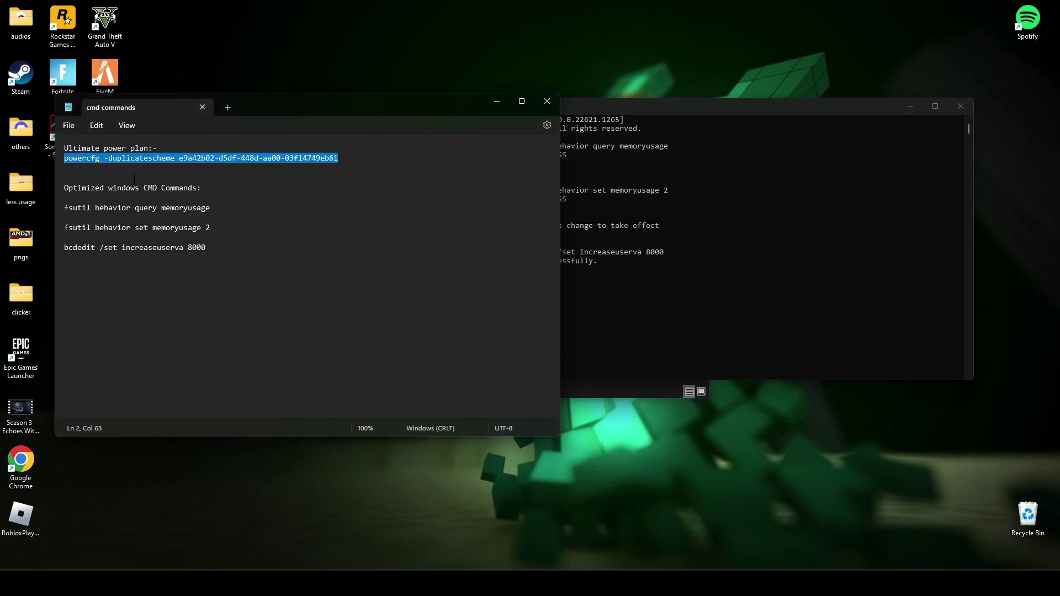
left_click(631, 280)
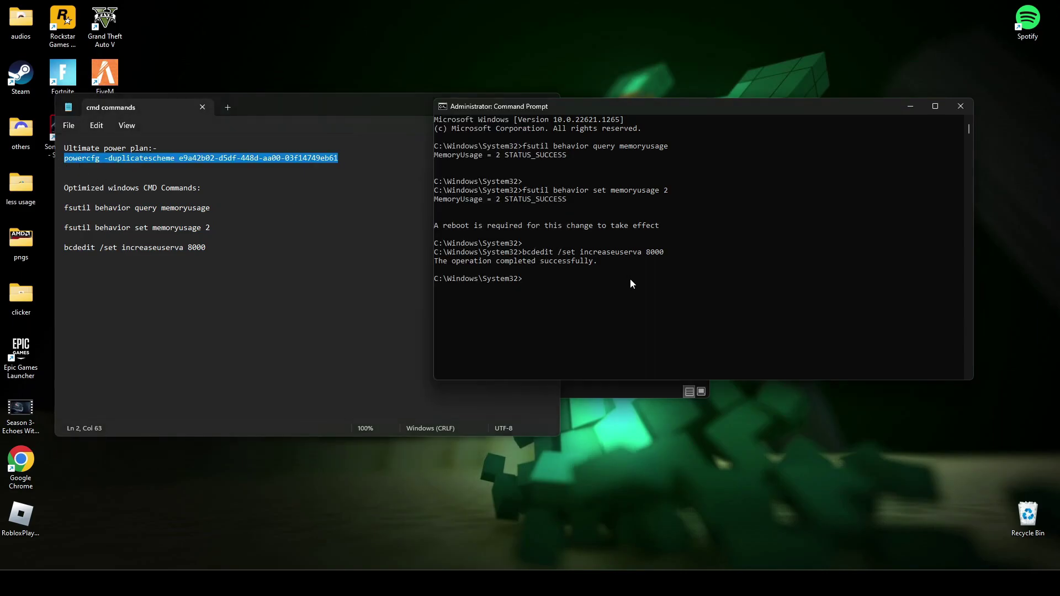
right_click(575, 283)
key("Return")
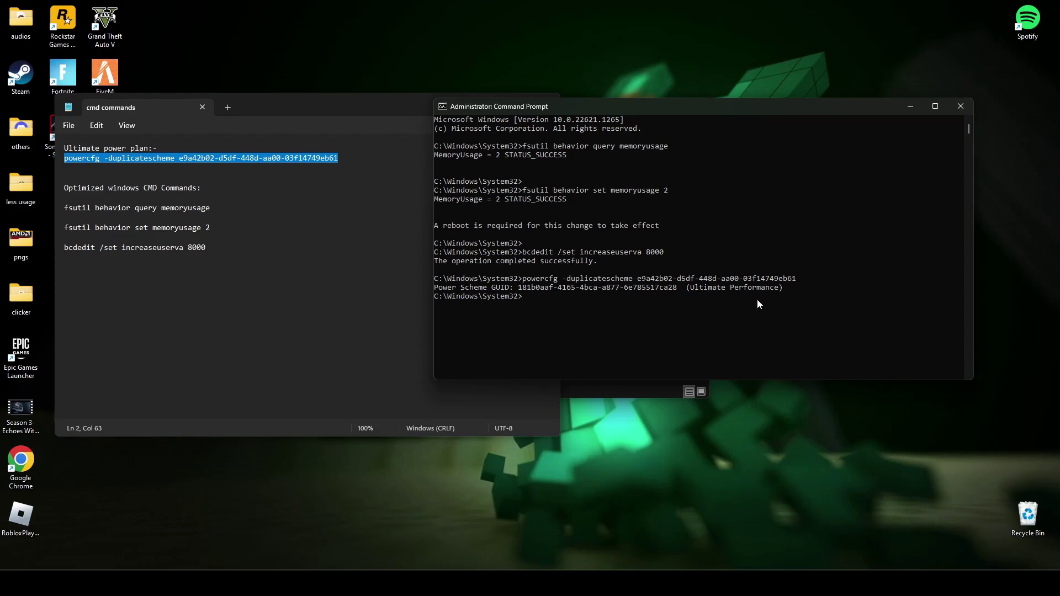
type("exit")
key("Return")
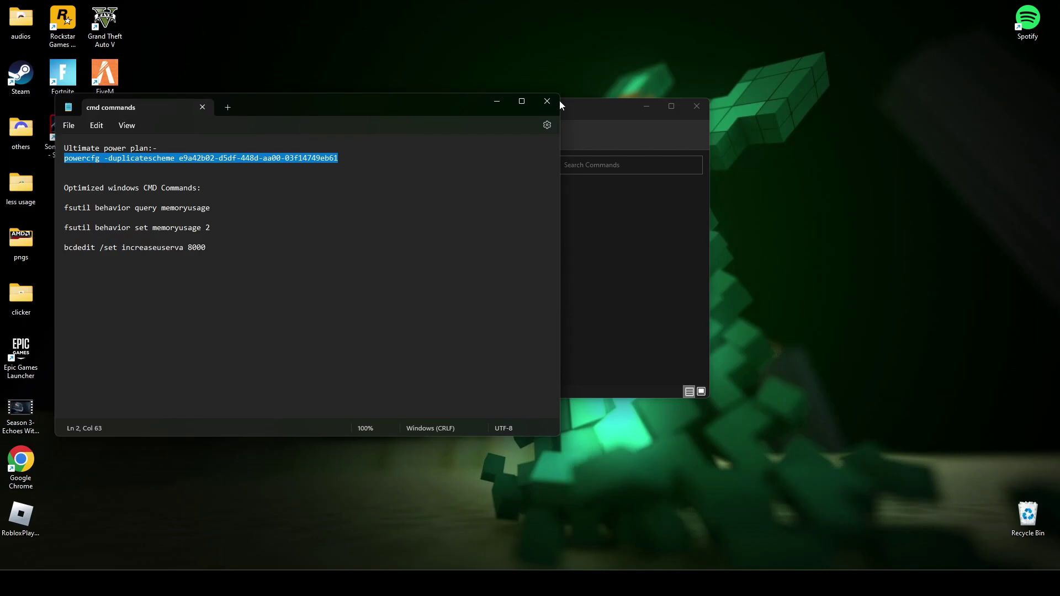
Step: Swap cmd commands for the Epic Games Command file in Notepad, placed down-right, then bring up the taskbar menu
left_click(535, 109)
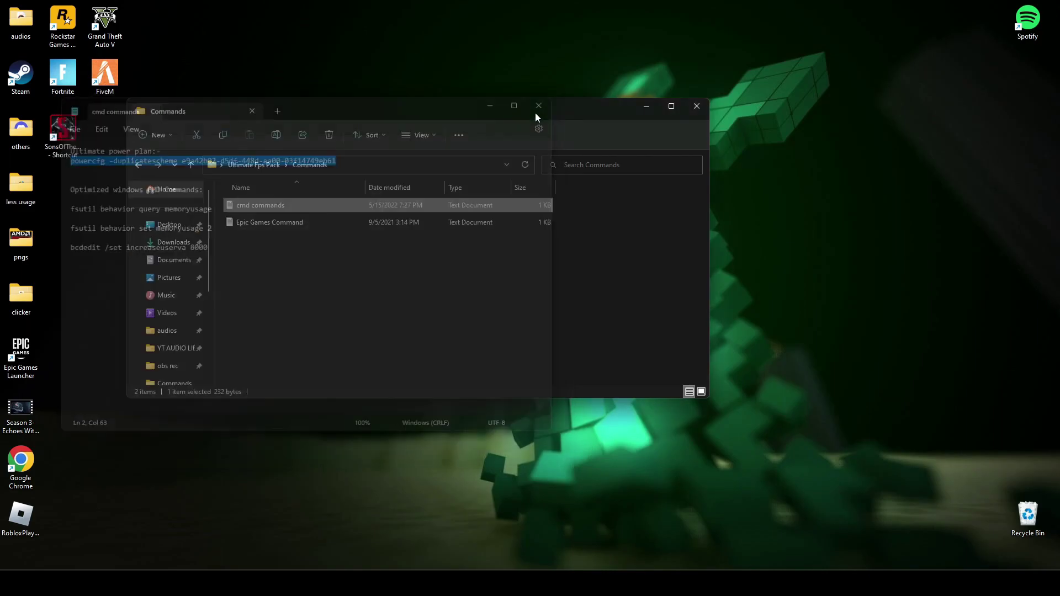
double_click(258, 227)
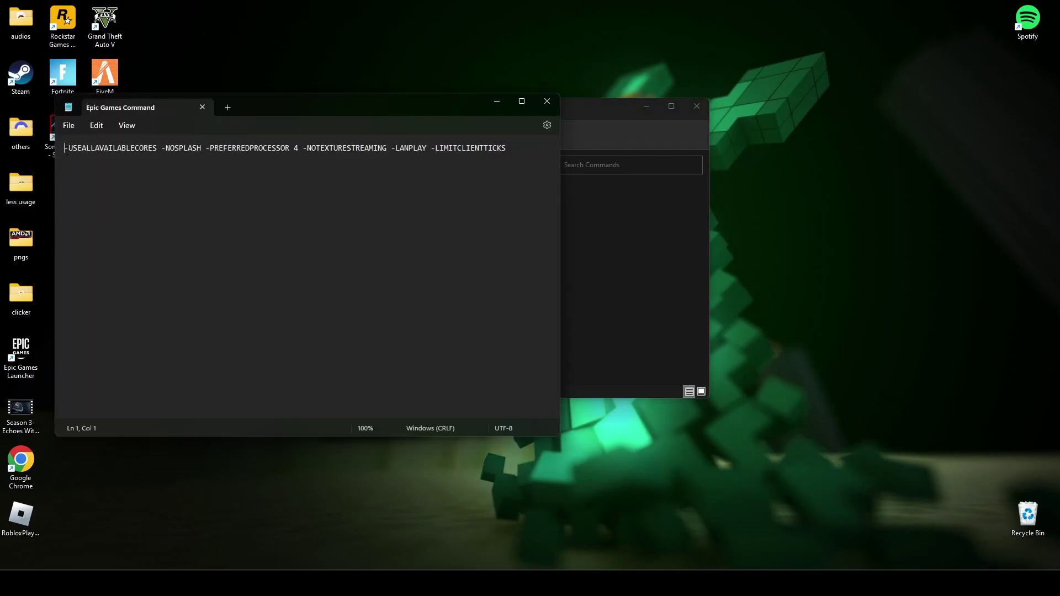
left_click_drag(359, 114, 502, 171)
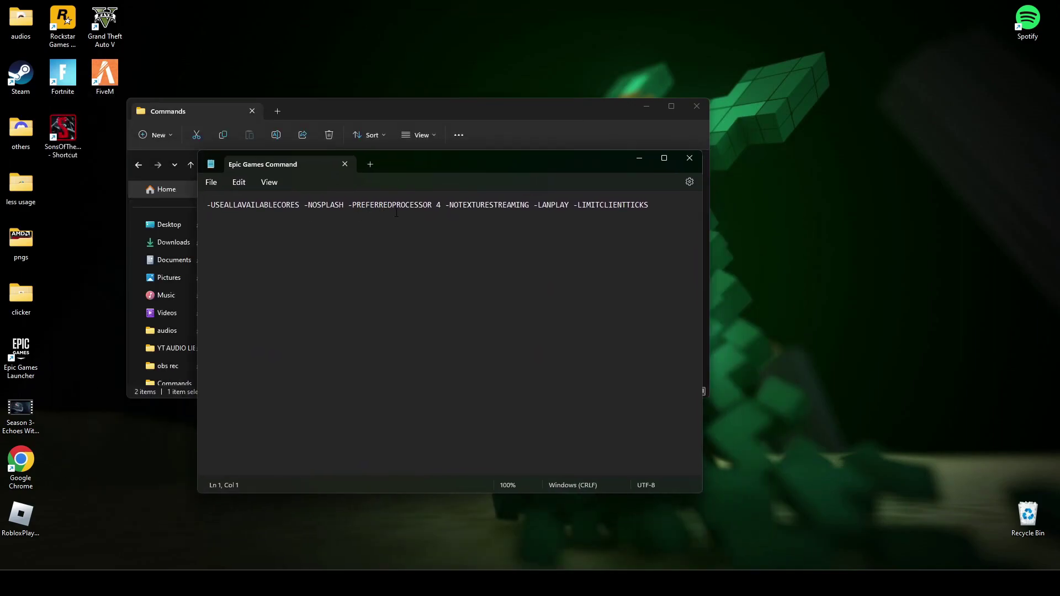
left_click(439, 201)
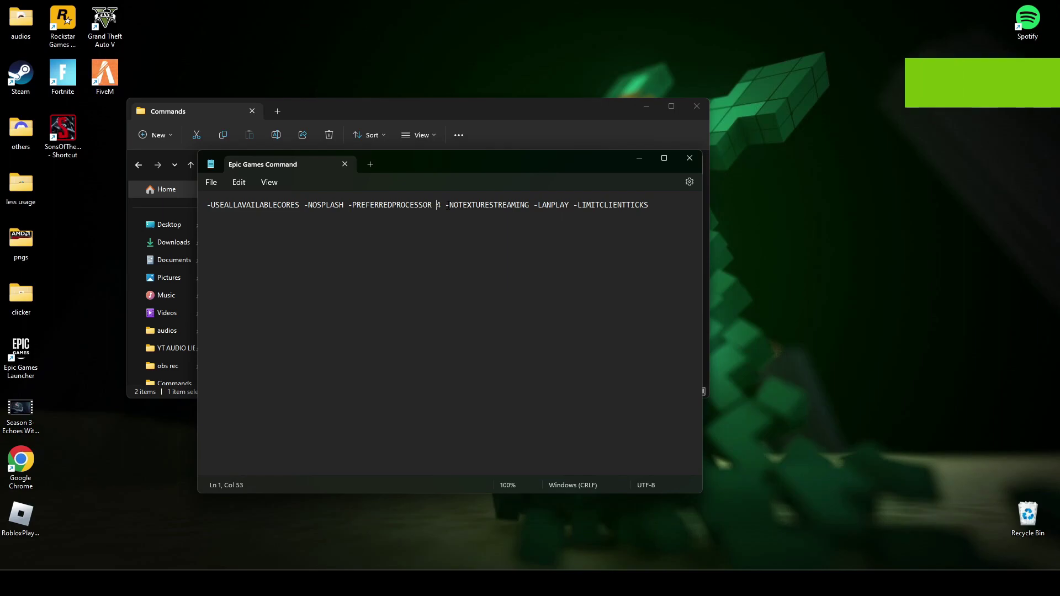
right_click(781, 231)
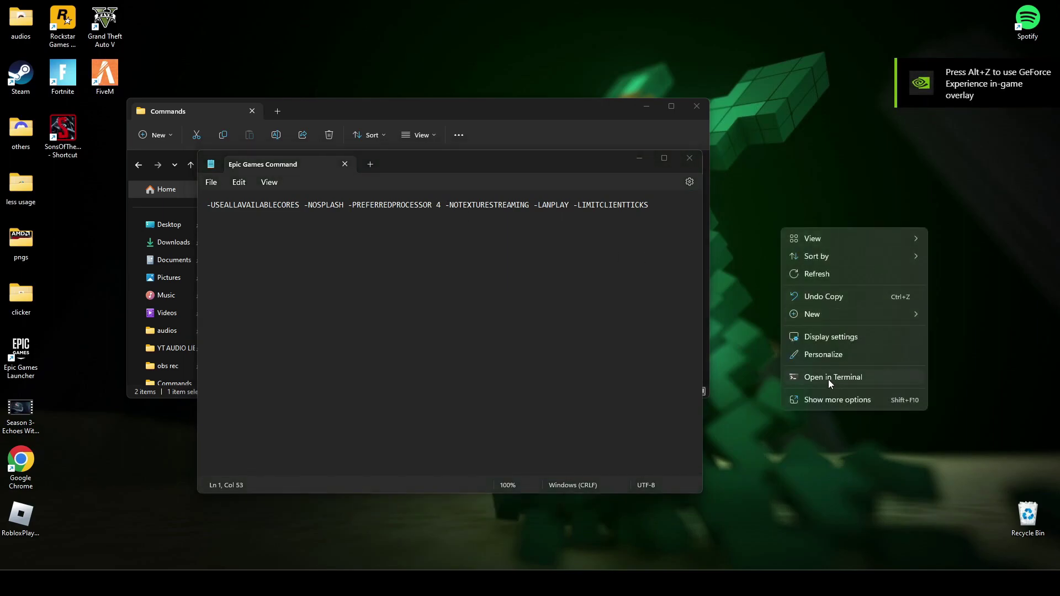
left_click(764, 297)
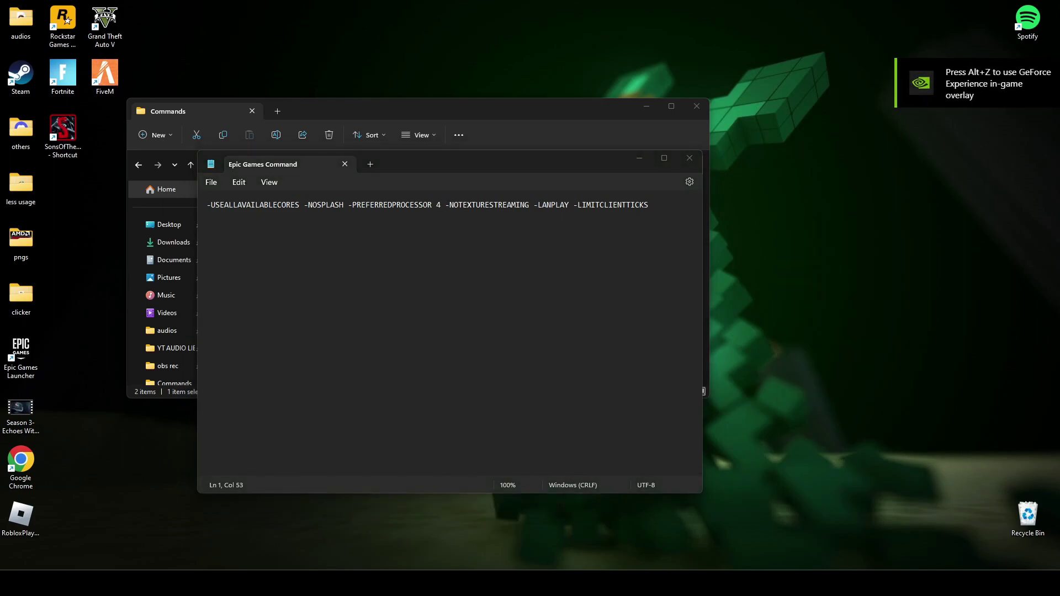
right_click(797, 575)
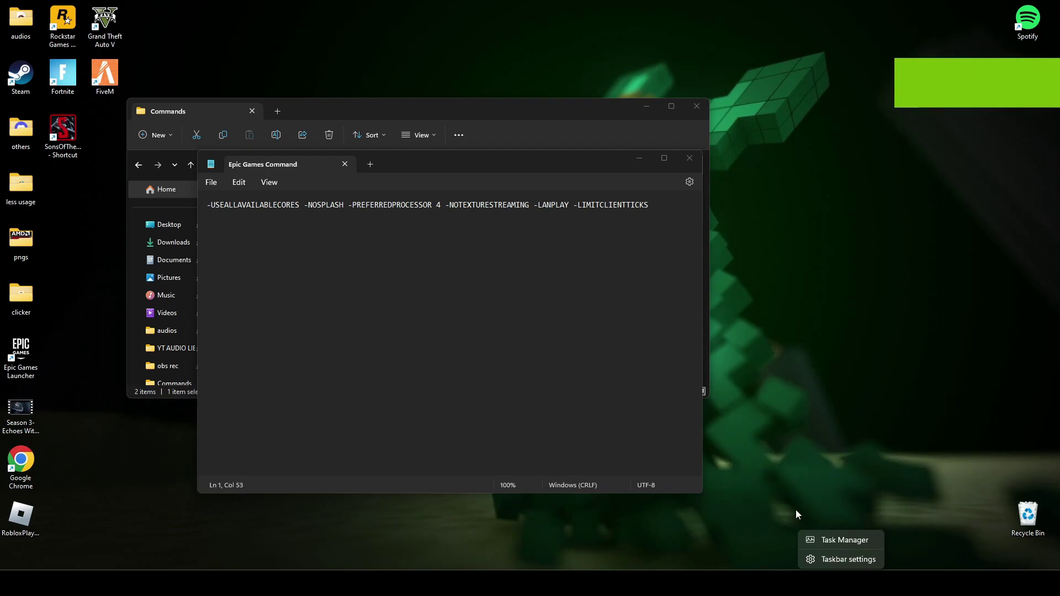
Step: Open Task Manager's CPU performance page showing the i5-3570 with 4 cores and 4 logical processors
left_click(825, 540)
left_click_drag(531, 111, 593, 137)
left_click(476, 152)
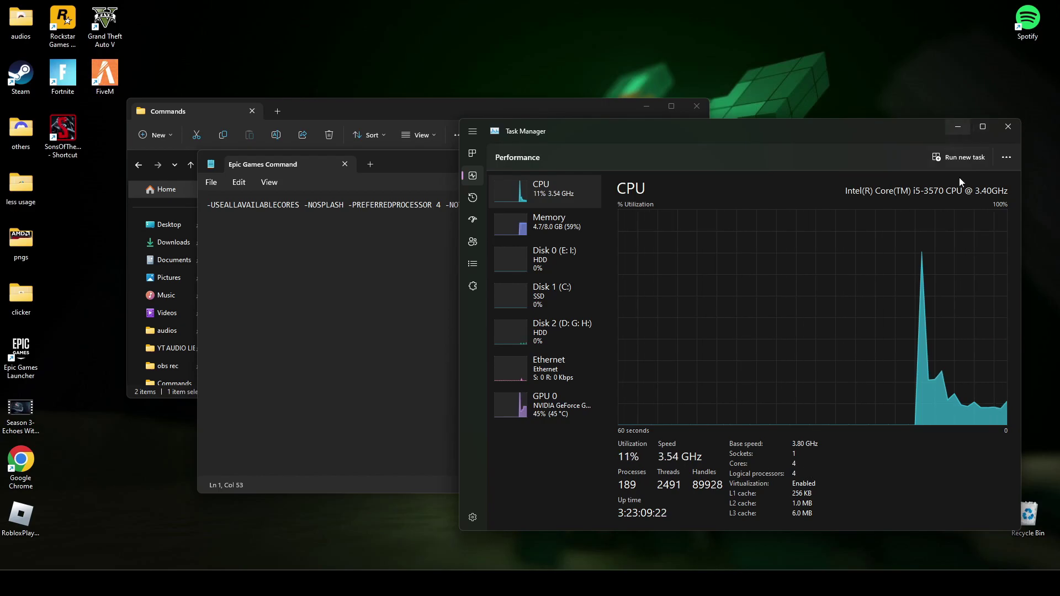
Step: Set PREFERREDPROCESSOR to 4, select the launch argument line, and start the Epic Games Launcher
left_click(957, 127)
key("shift+Right")
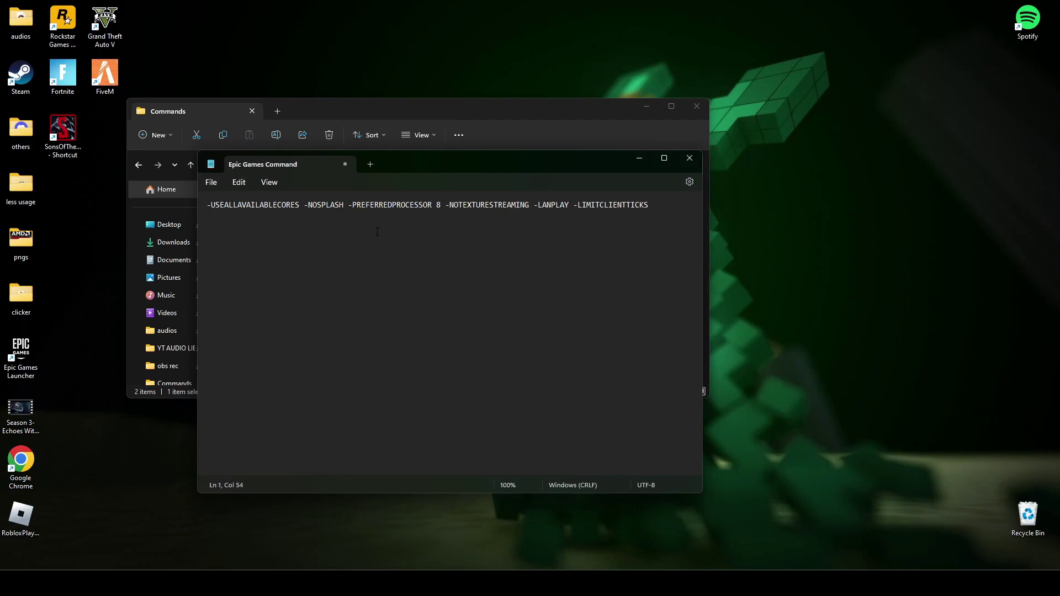
key("BackSpace")
type("4")
left_click_drag(652, 212, 206, 200)
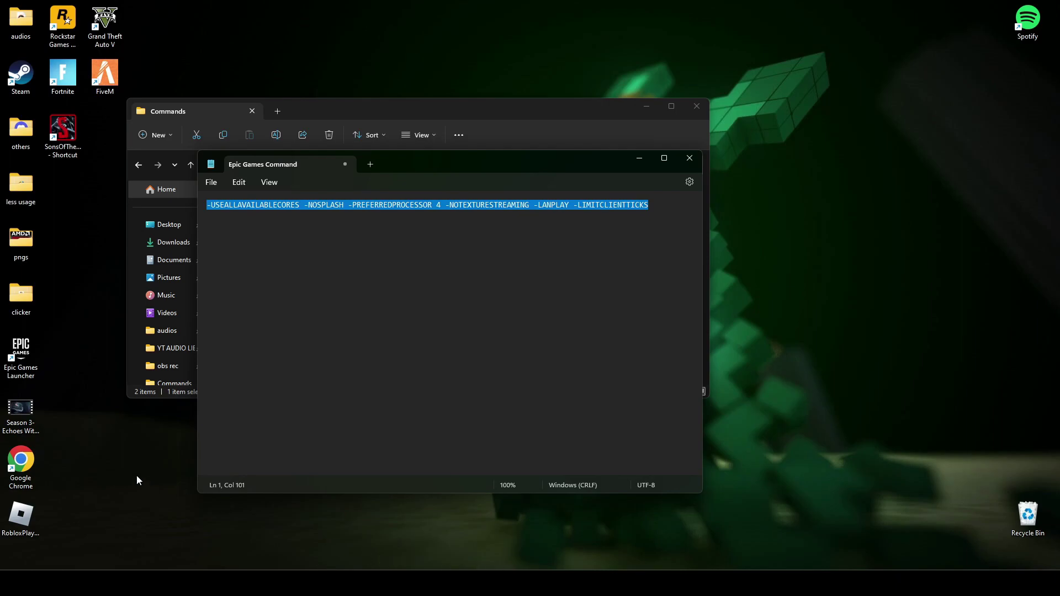
double_click(23, 359)
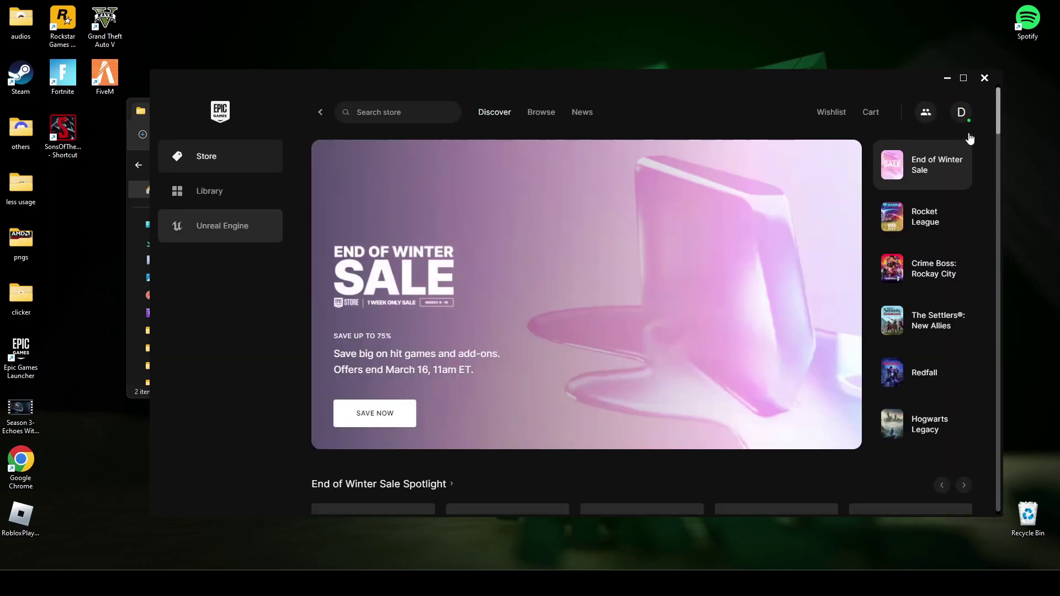
Step: Enable Fortnite's Additional Command Line Arguments in launcher Settings and paste in the copied launch flags
left_click(964, 114)
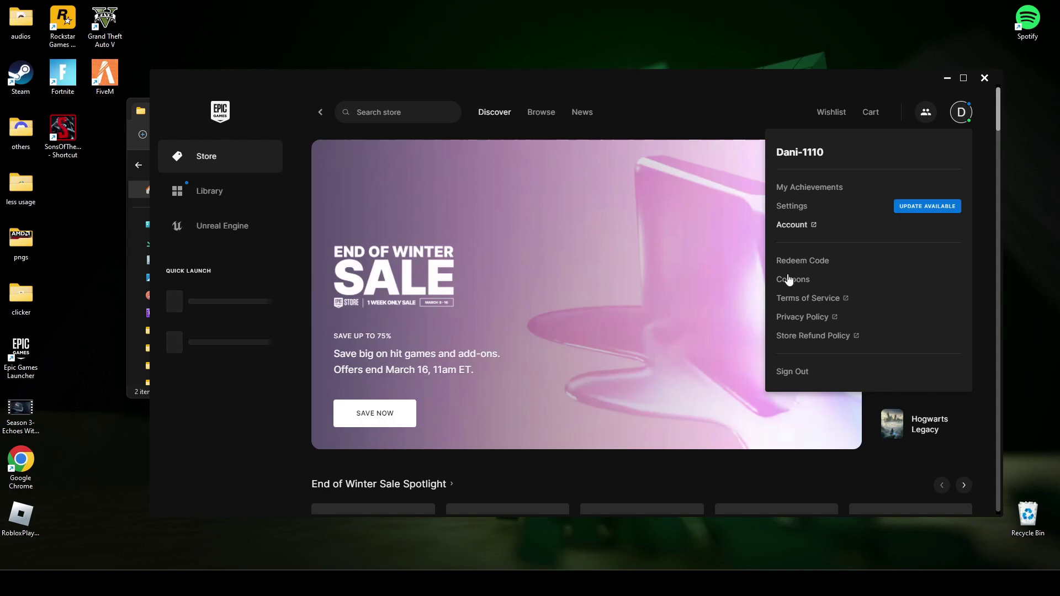
left_click(796, 209)
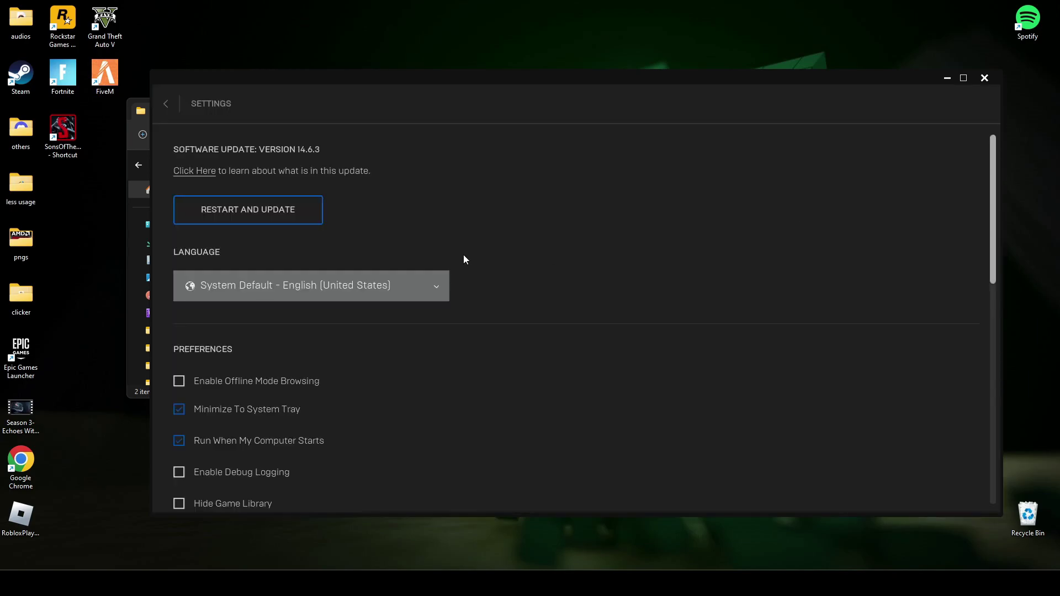
scroll(464, 259, "down", 10)
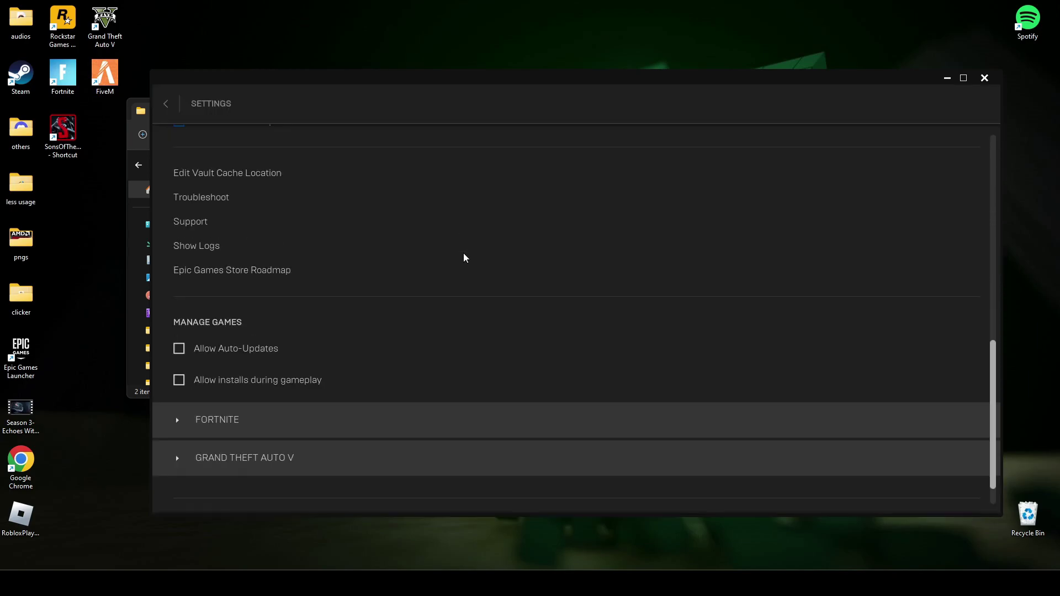
left_click(177, 429)
scroll(246, 440, "down", 1)
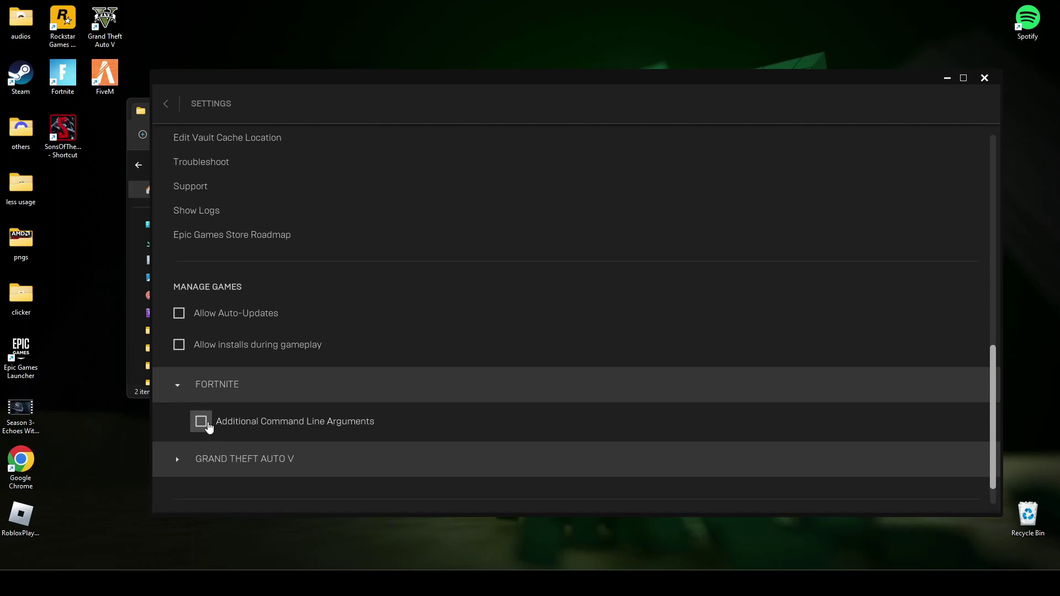
left_click(208, 426)
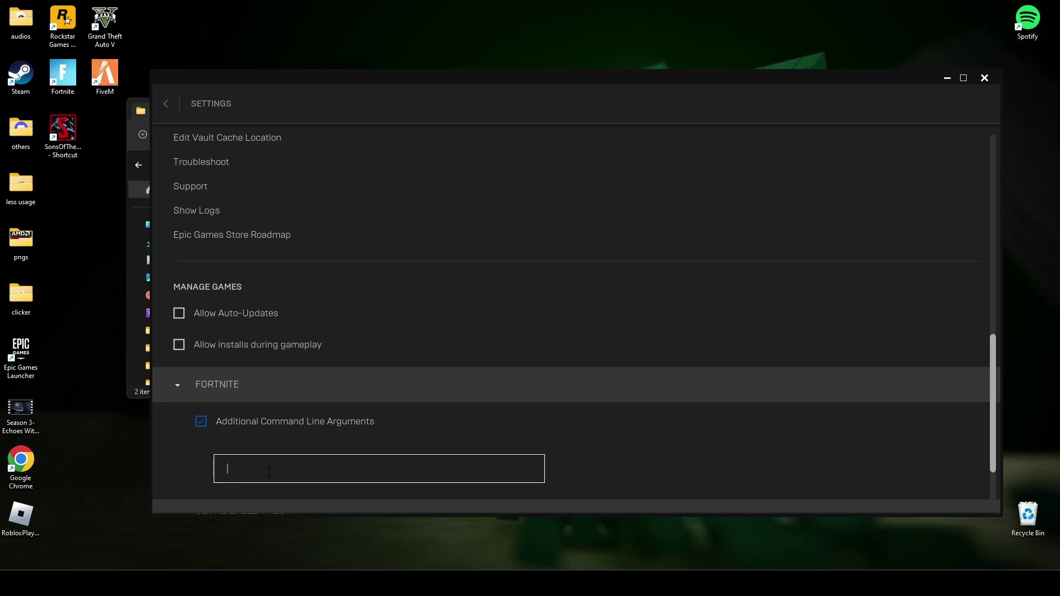
type("-USEALLAVAILABLECORES -PREFERREDPROCESSOR 4 -NOTEXTURESTREAMING -LANPLAY -LIMITCLIENTTICKS")
scroll(332, 420, "down", 2)
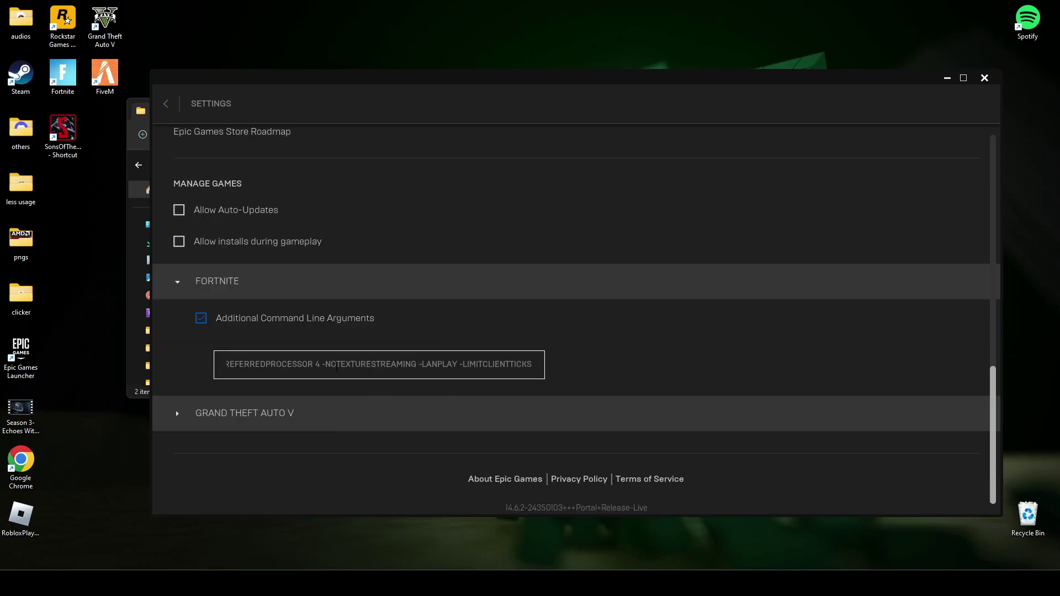
scroll(433, 362, "up", 10)
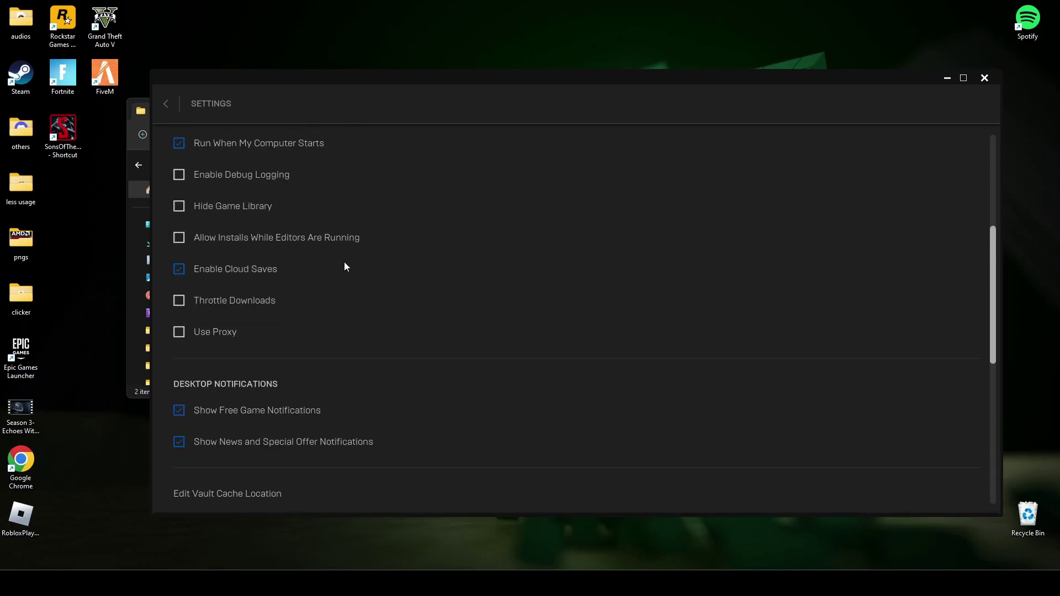
left_click(166, 103)
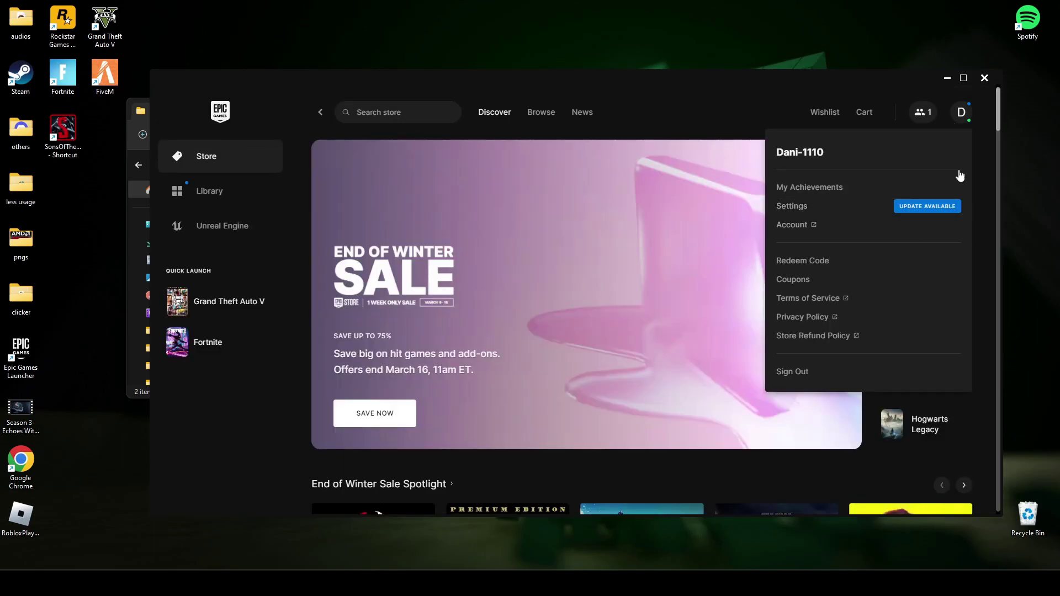
Step: Run dxcpl from the DirectX Properties By Microsoft folder and open its Direct3D executable list
left_click(948, 79)
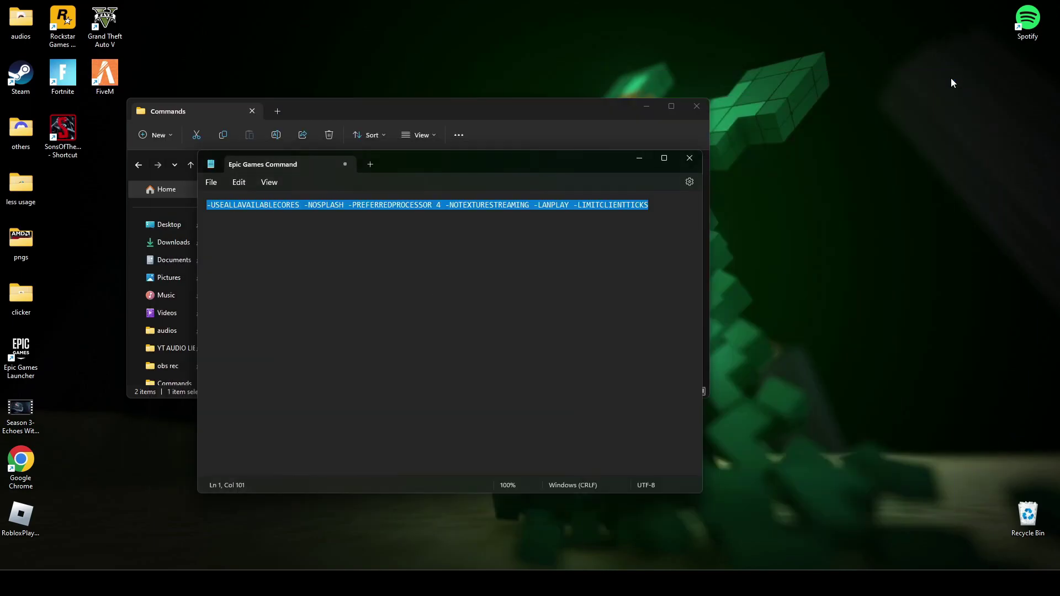
left_click(641, 158)
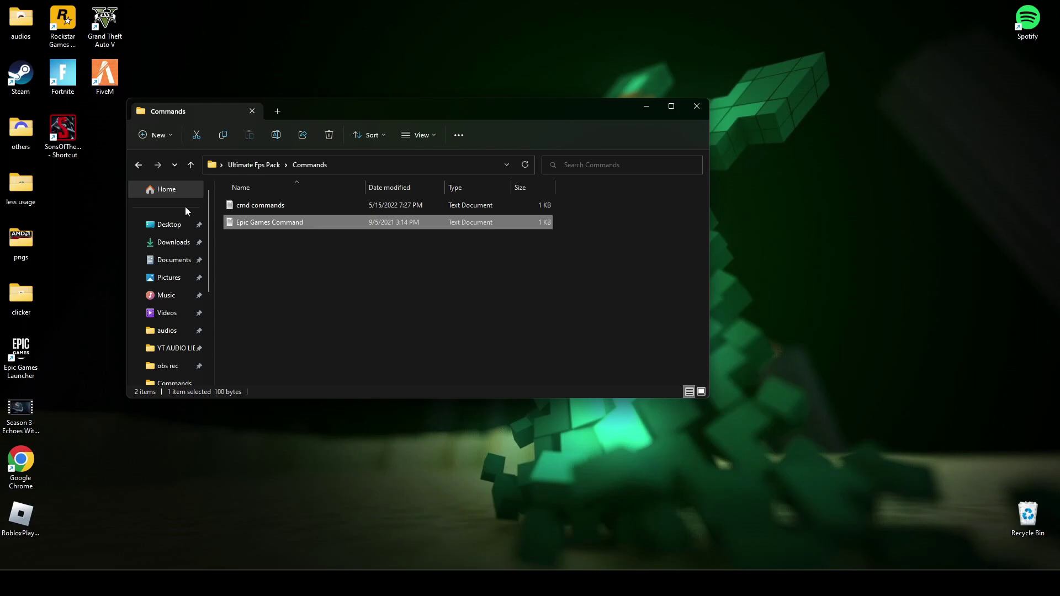
left_click(138, 165)
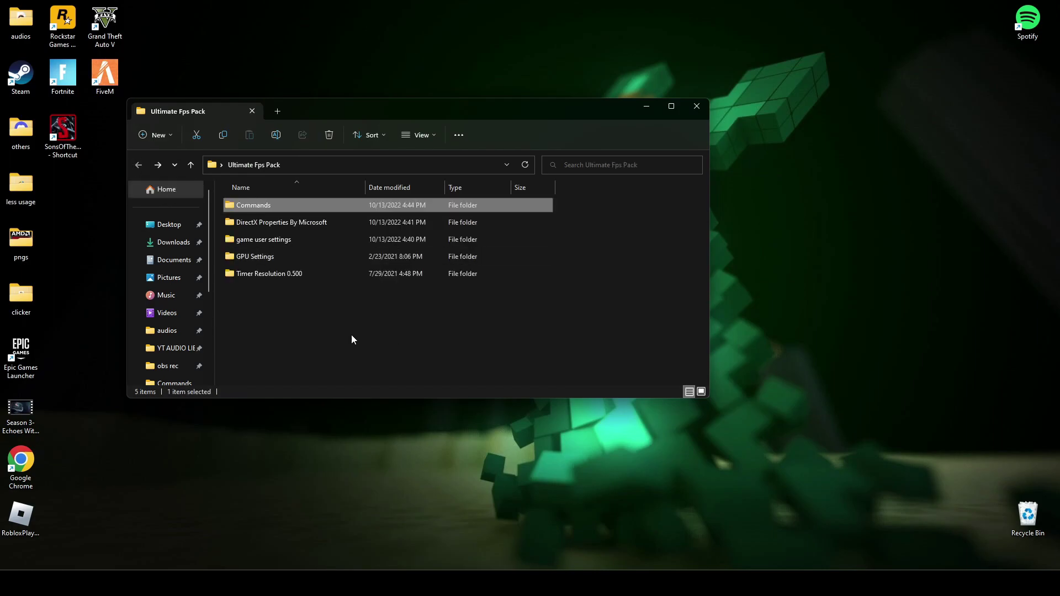
double_click(269, 224)
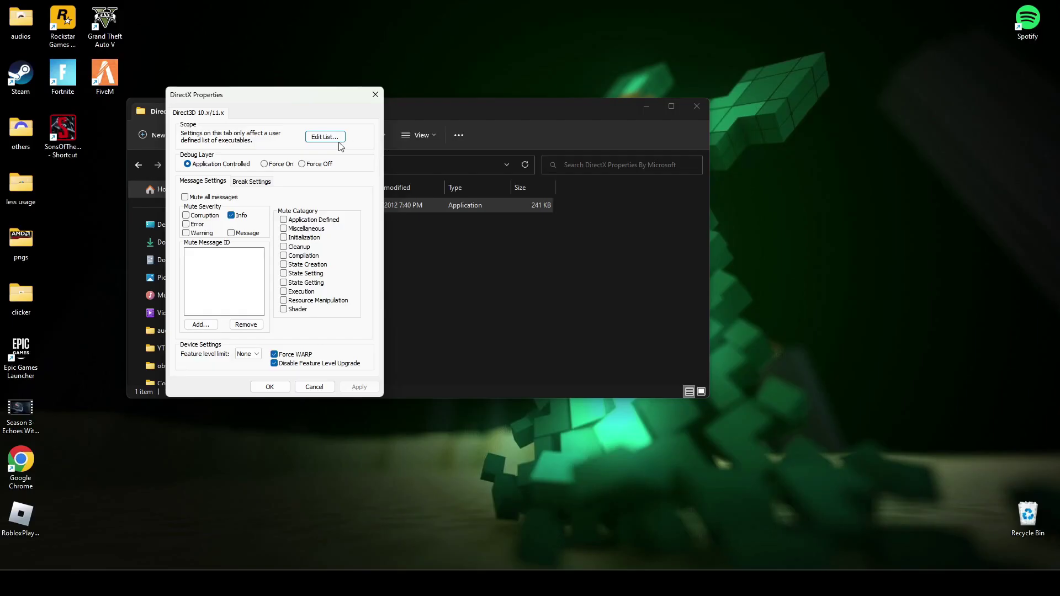
left_click(328, 137)
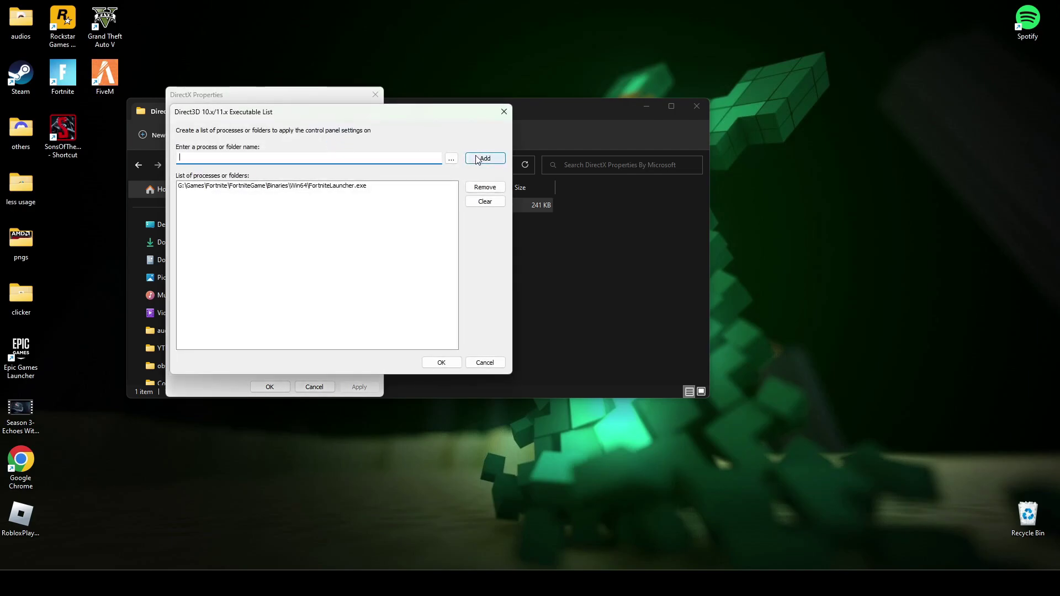
left_click(474, 159)
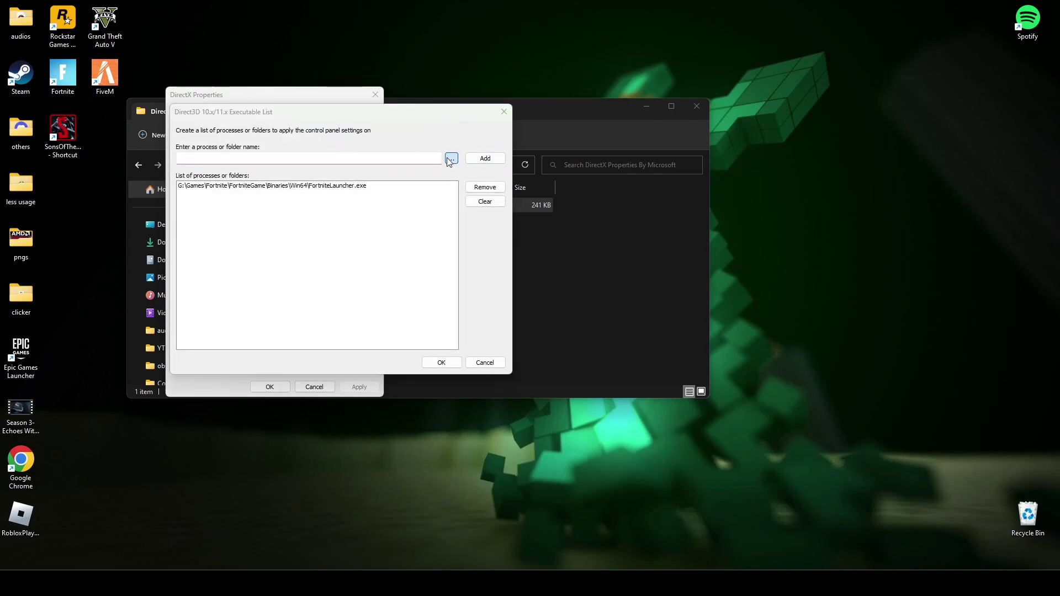
Step: Add G:\Games\Fortnite\FortniteGame\Binaries\Win64\FortniteLauncher.exe to the Direct3D executable list
left_click(448, 159)
scroll(200, 309, "down", 1)
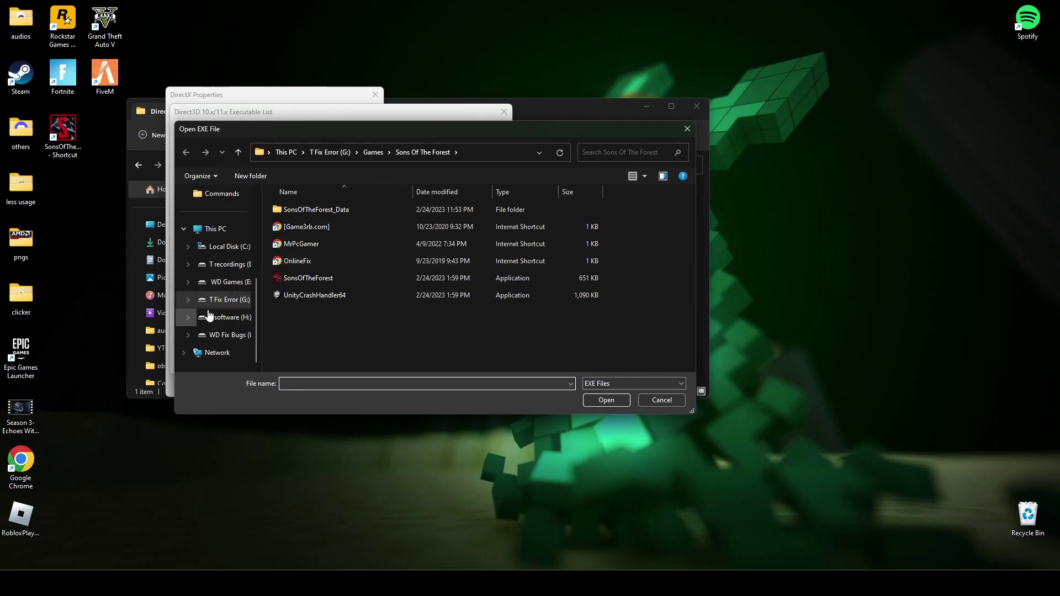
left_click(229, 300)
double_click(292, 260)
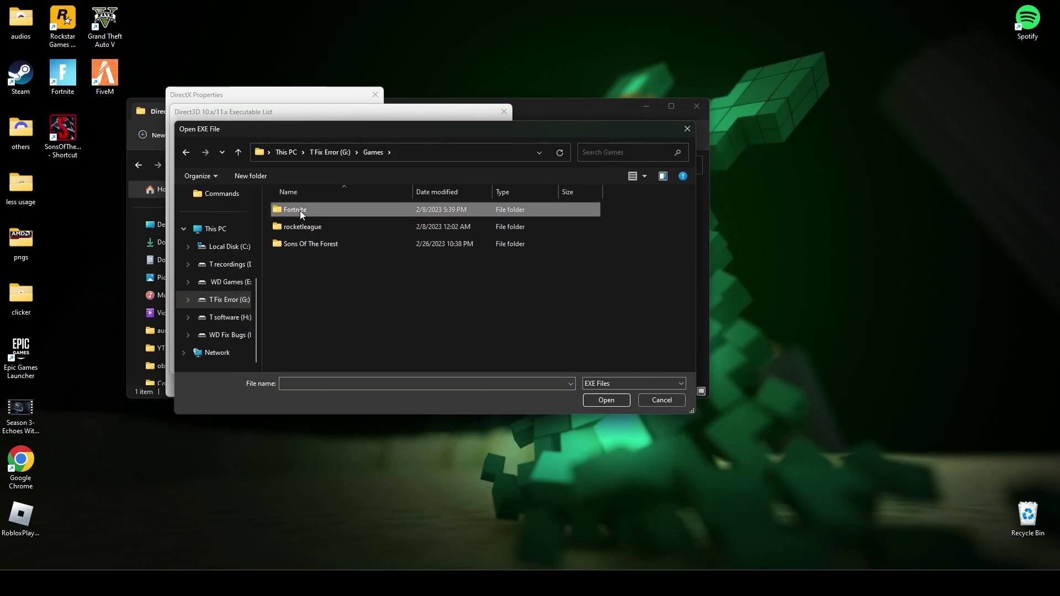
double_click(314, 210)
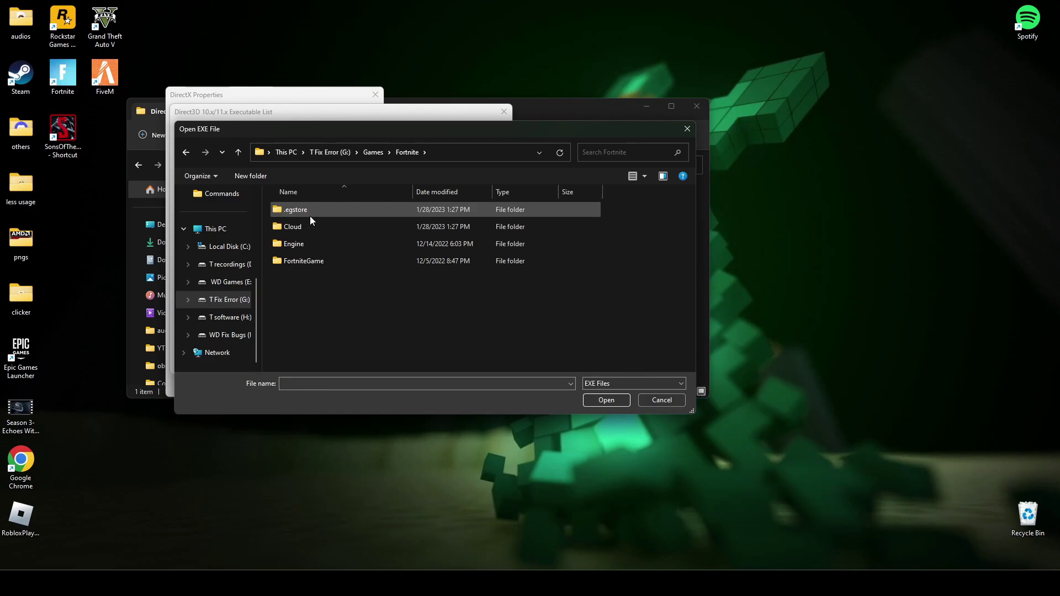
left_click(303, 244)
double_click(309, 261)
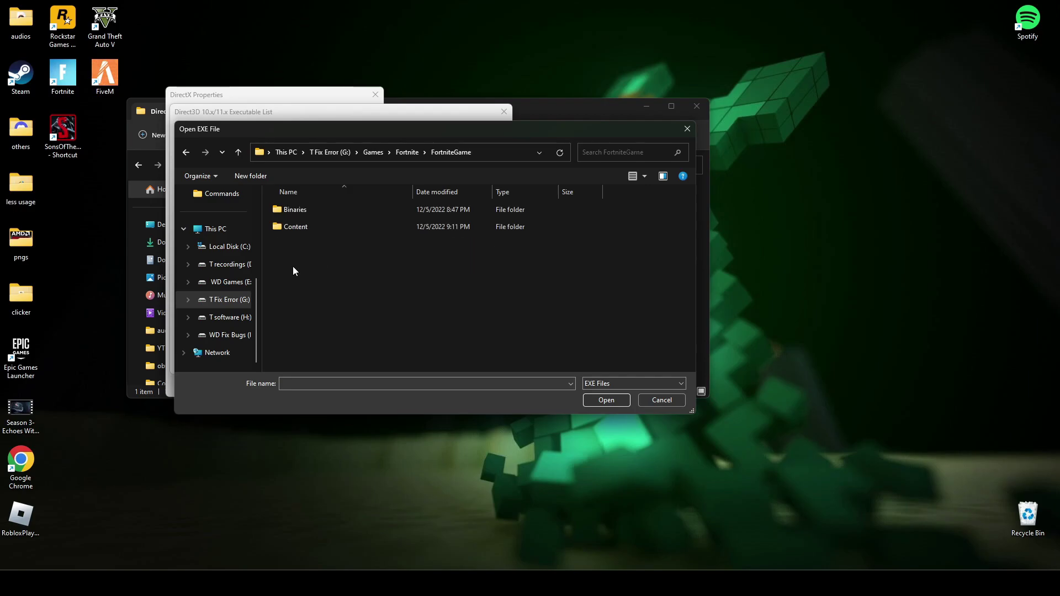
double_click(298, 211)
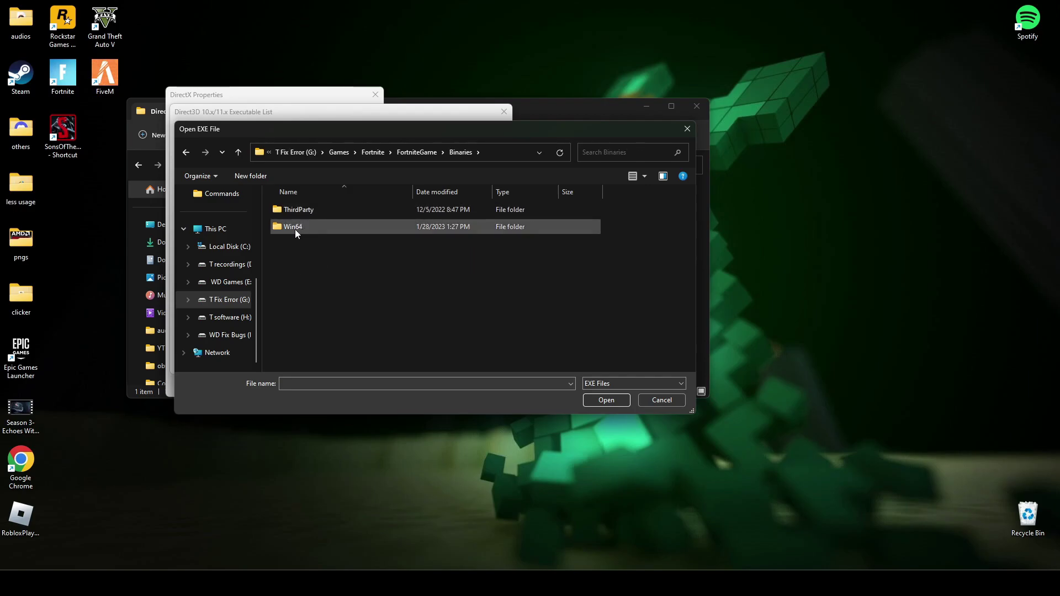
double_click(295, 229)
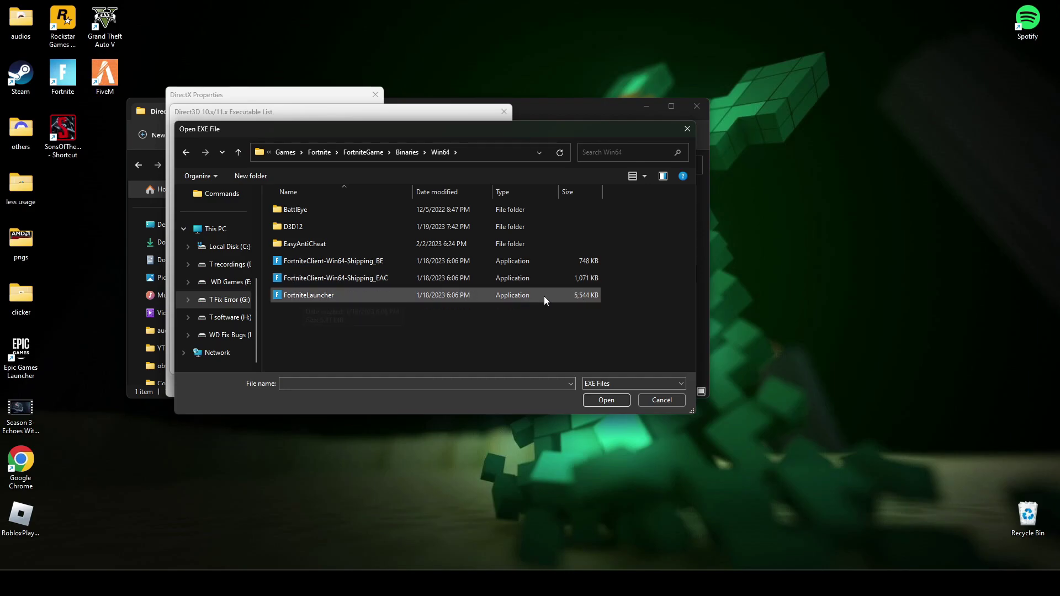
left_click(307, 298)
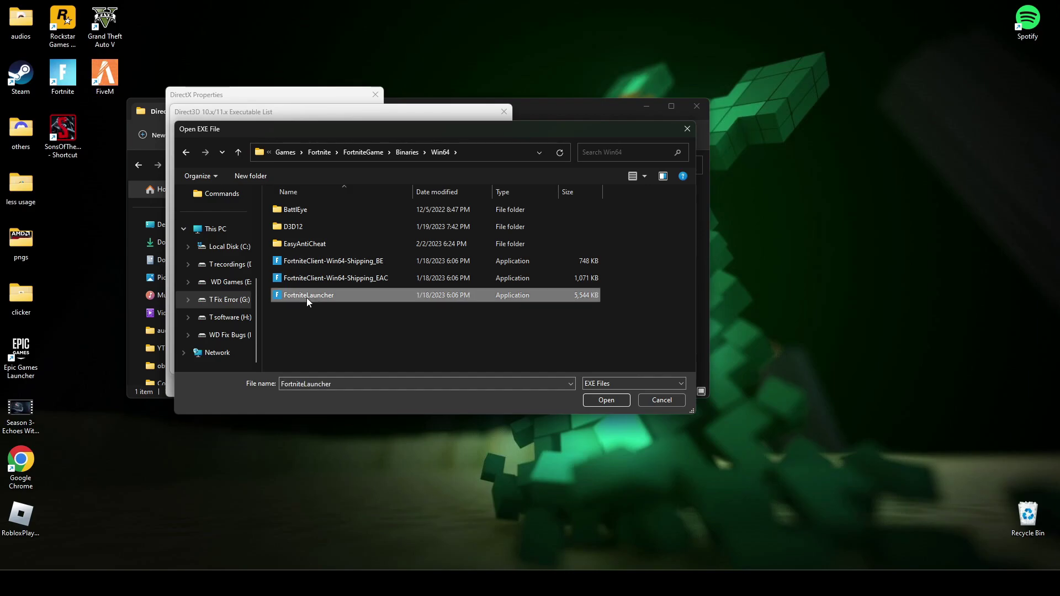
left_click(606, 400)
left_click(494, 160)
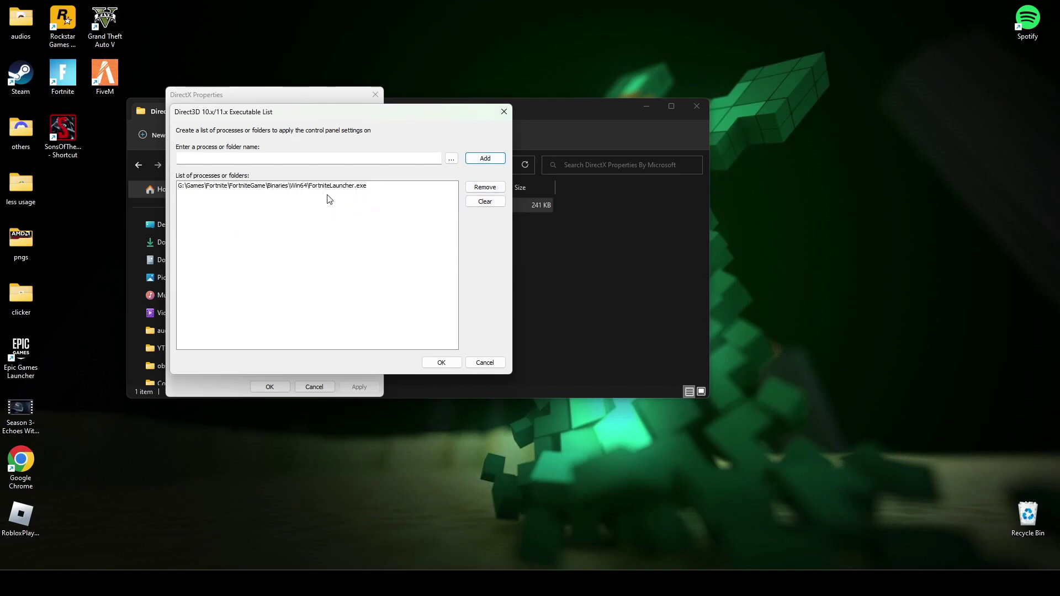
Step: Save the executable list with OK and apply the DirectX settings
left_click(452, 366)
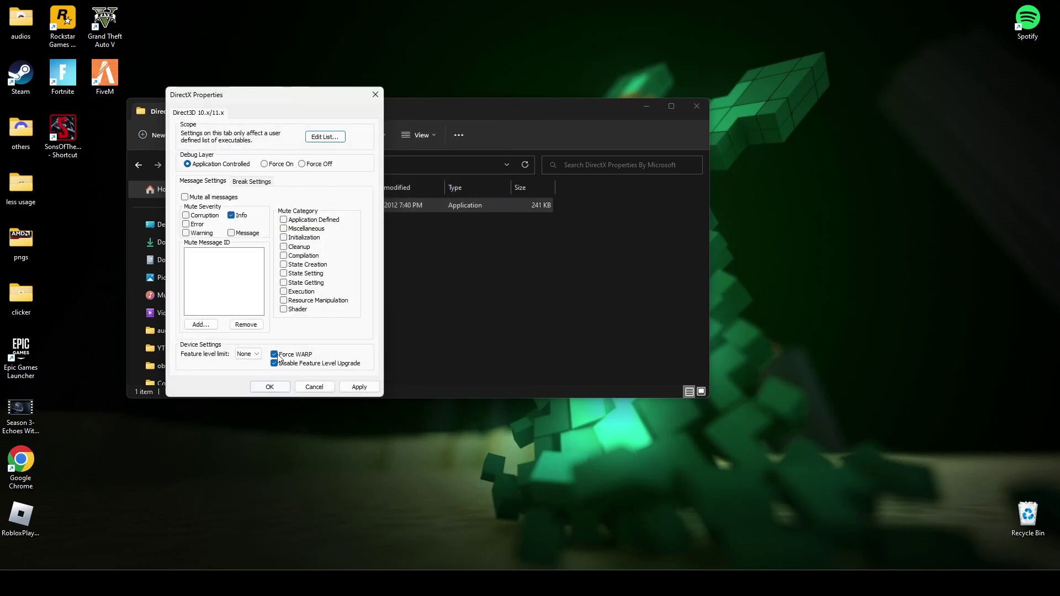
left_click(359, 387)
Step: Open the pack's game user settings folder and view GameUserSettings in Notepad, closing without saving
left_click(269, 386)
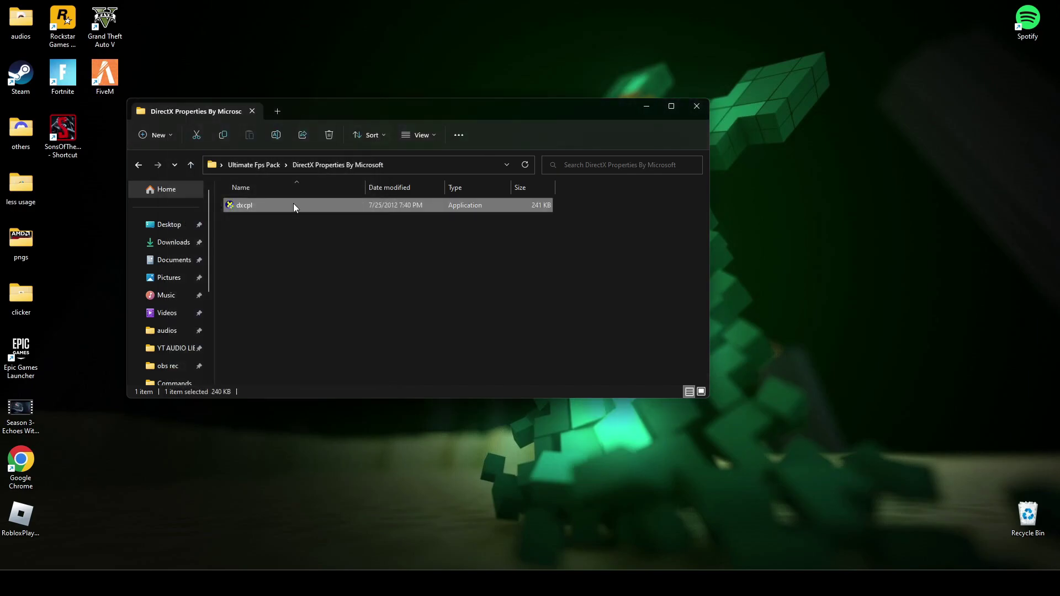
left_click(136, 165)
left_click(270, 240)
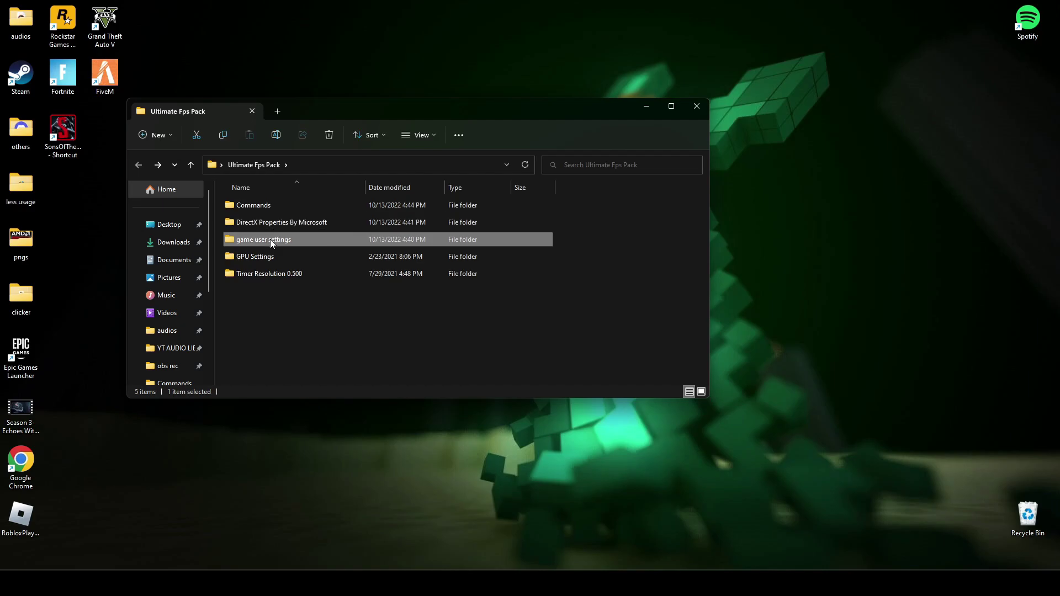
double_click(270, 240)
double_click(277, 204)
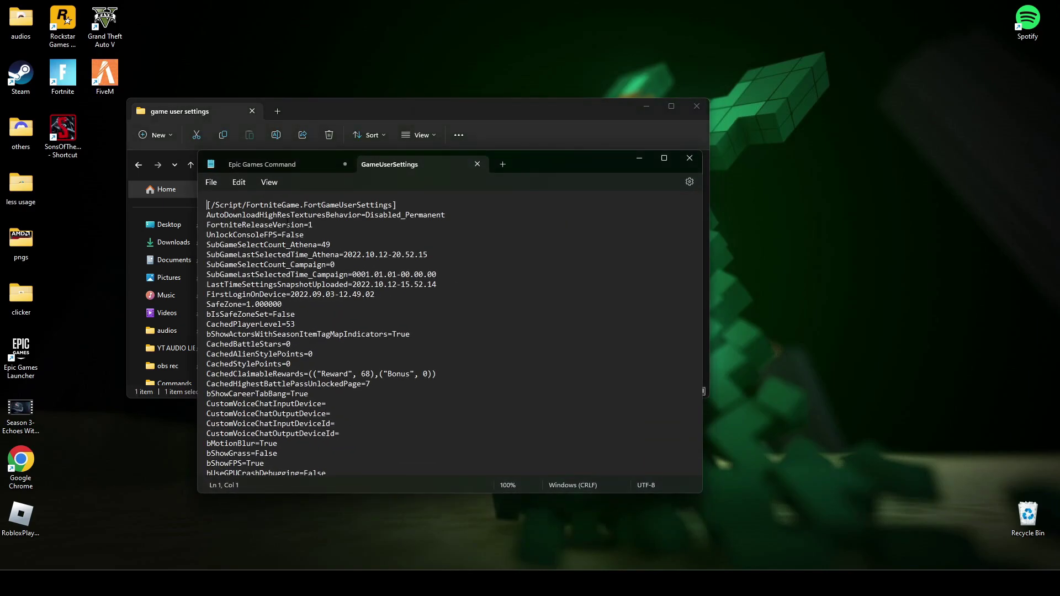
key("ctrl+w")
key("ctrl+w")
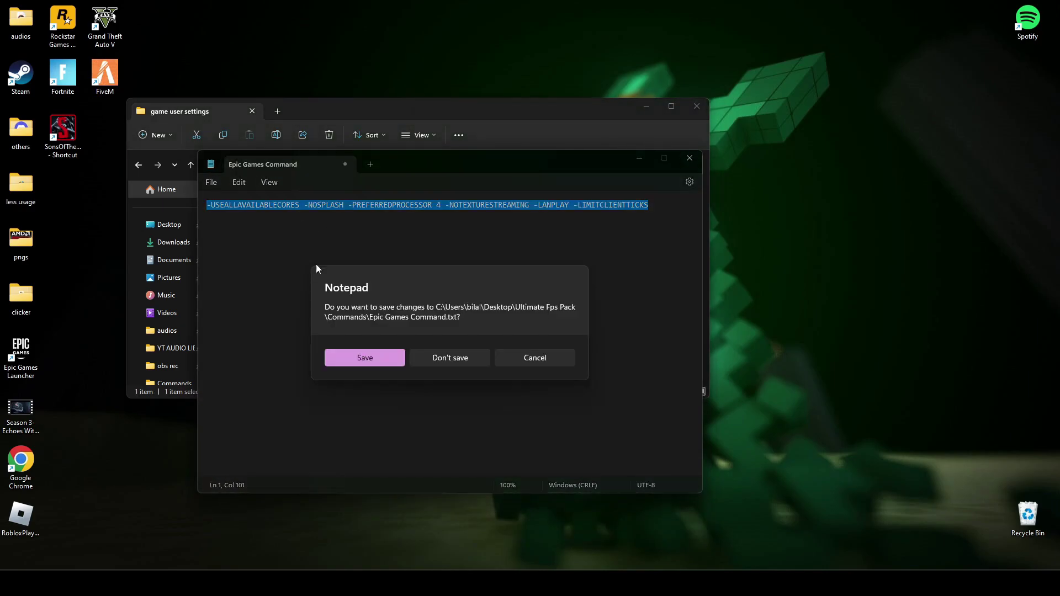
left_click(463, 362)
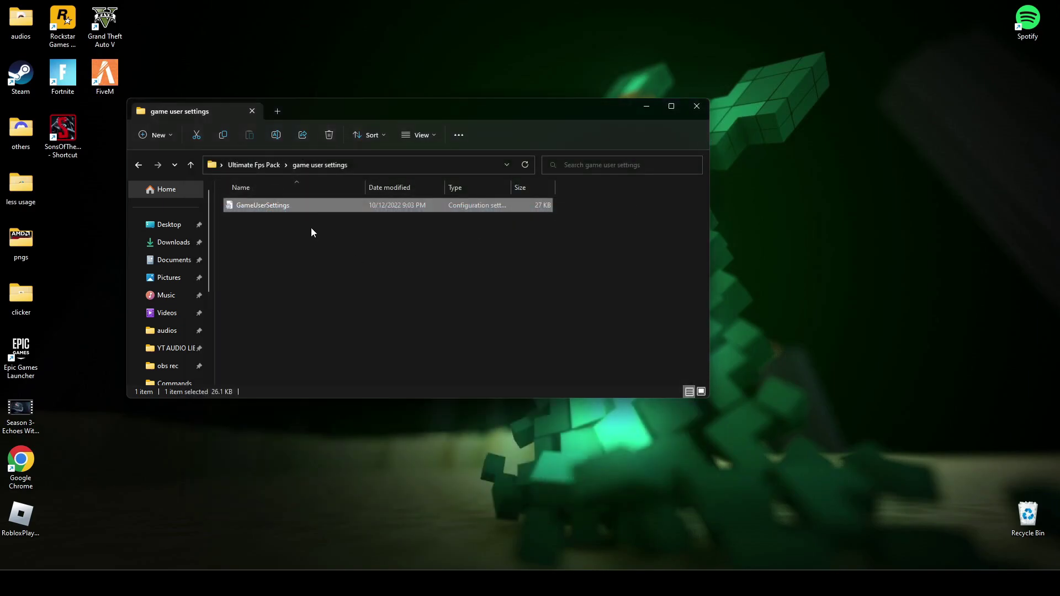
Step: Copy the GameUserSettings file to the clipboard
left_click(300, 208)
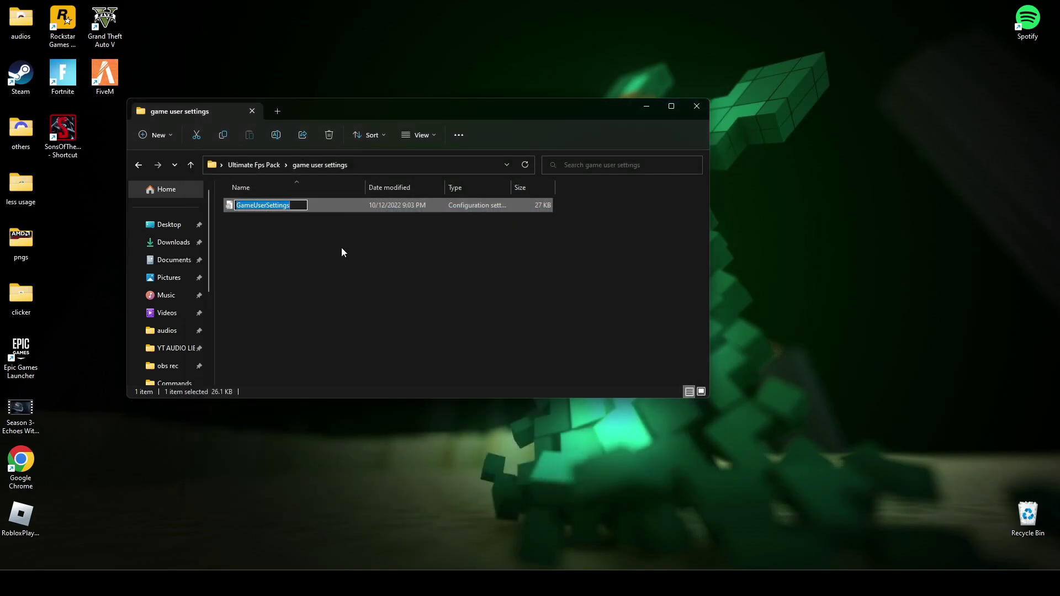
key("Escape")
right_click(302, 208)
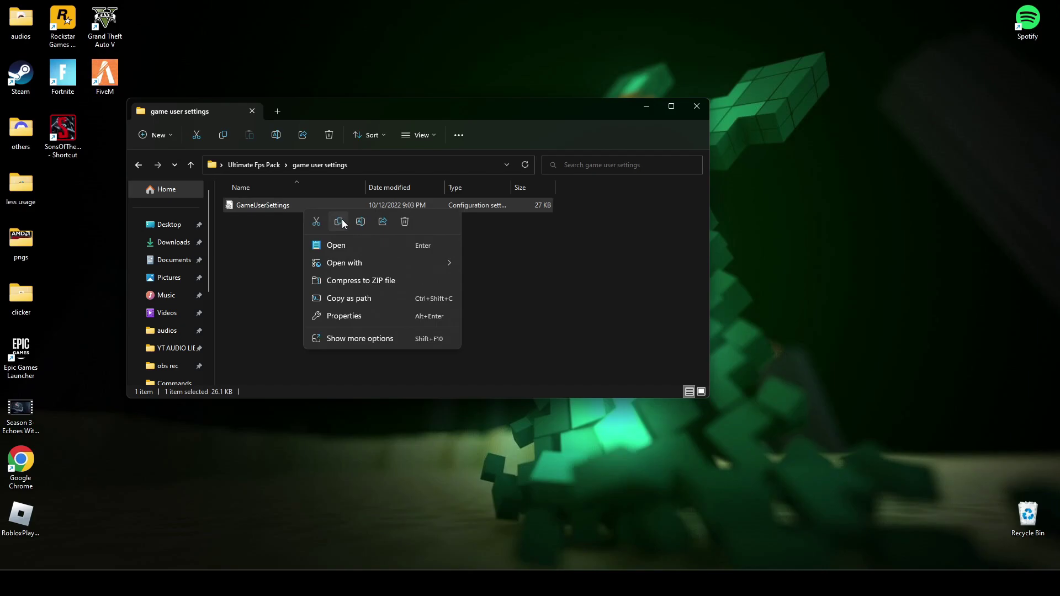
left_click(341, 220)
Step: Launch Run from Windows search and enter 'appdata' to open the AppData folder
key("super")
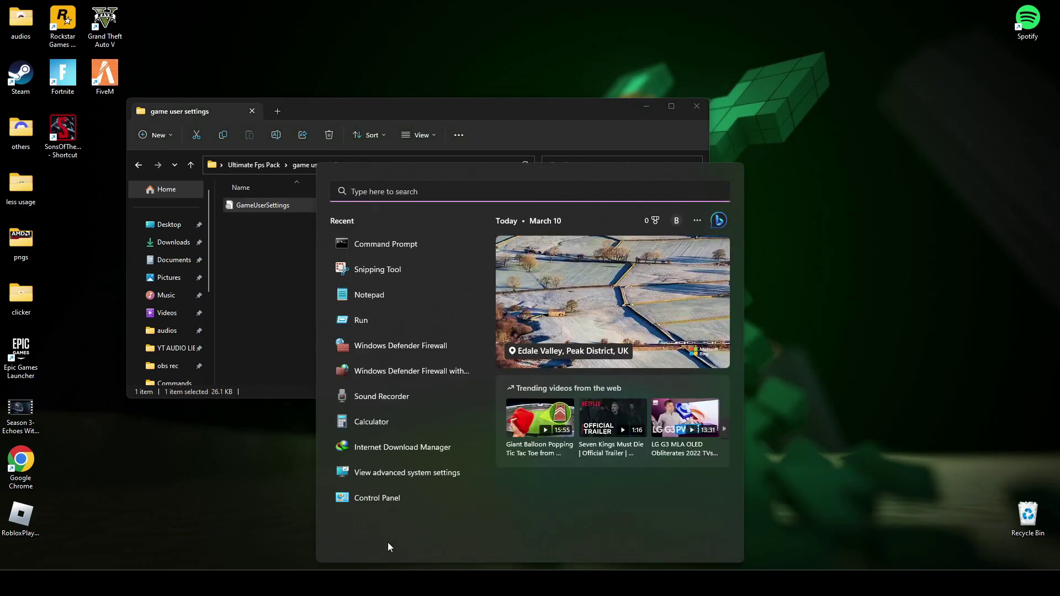
type("run")
key("Return")
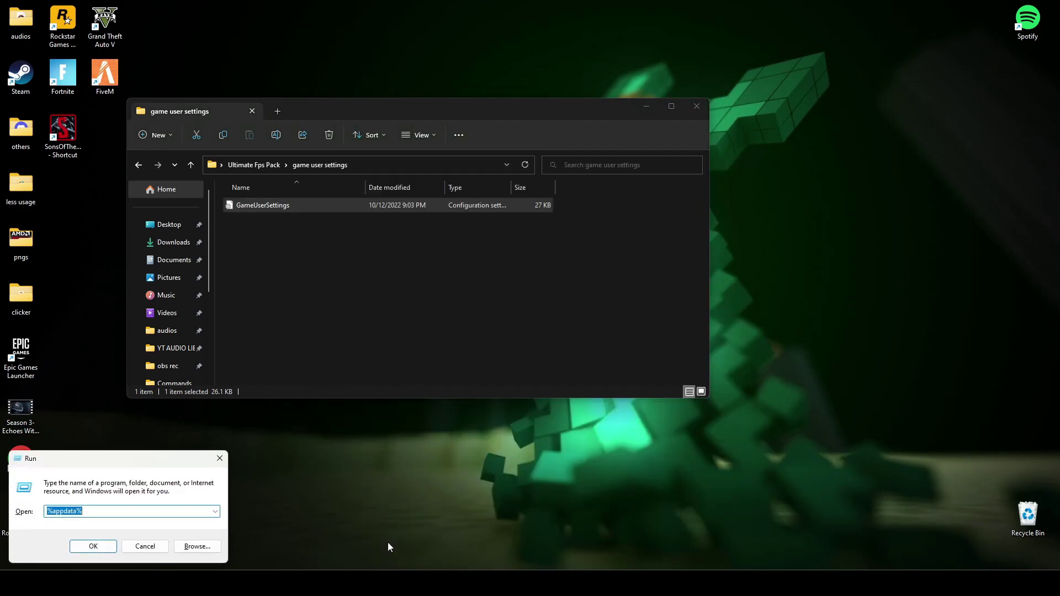
type("%")
key("BackSpace")
type("appda5t")
key("BackSpace")
key("BackSpace")
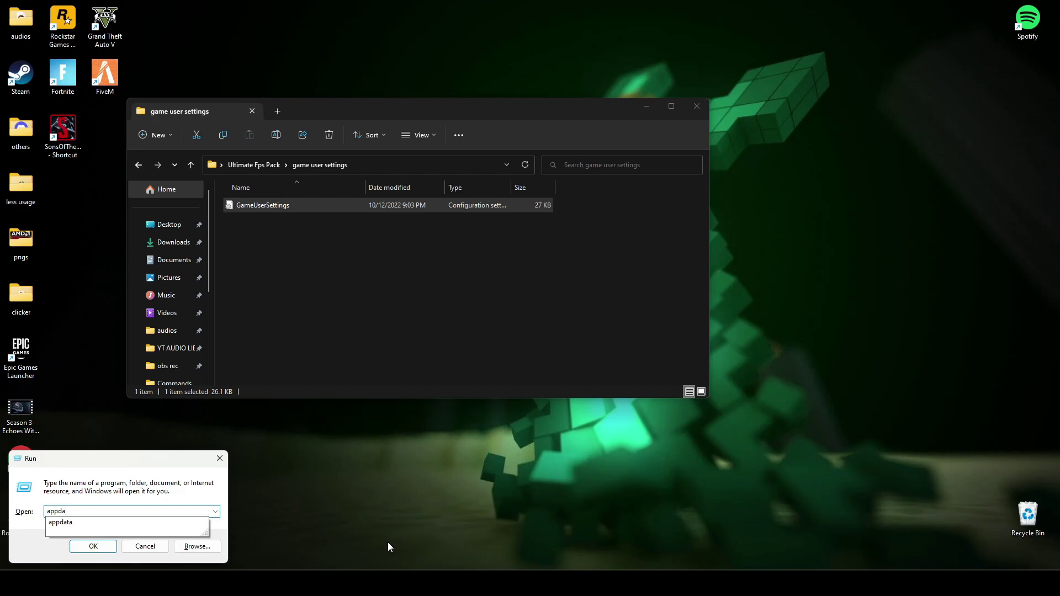
key("Down")
key("Return")
key("Return")
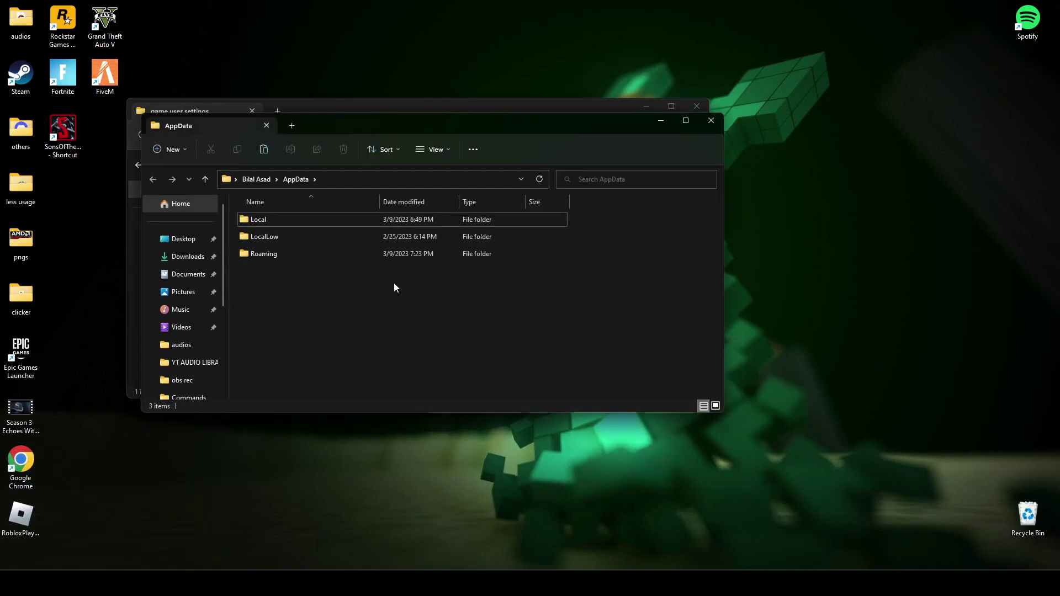
Step: Navigate to Local\FortniteGame\Saved\Config\WindowsClient
double_click(290, 221)
scroll(310, 283, "down", 2)
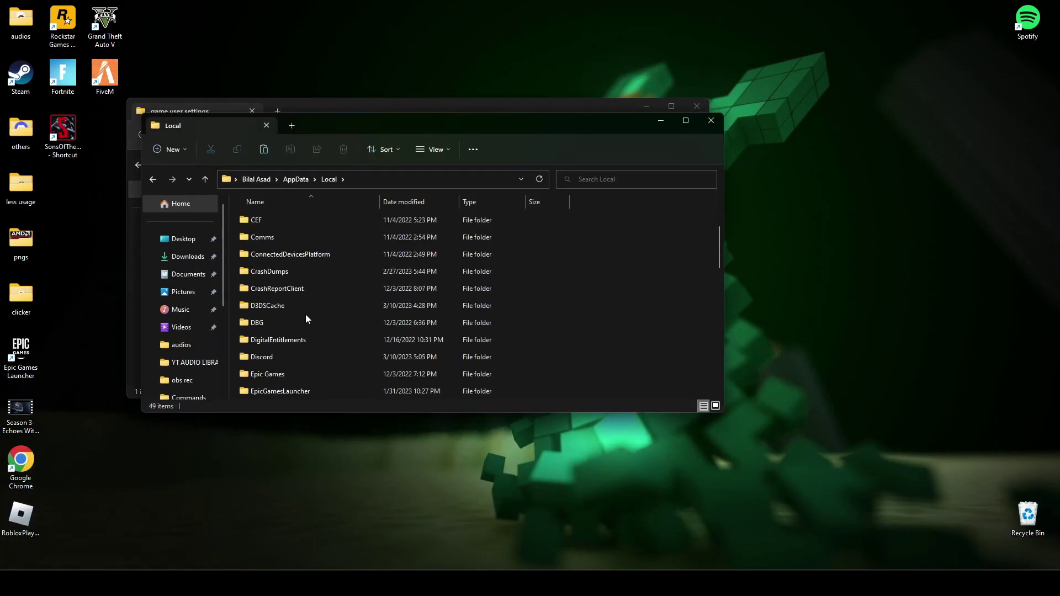
scroll(307, 316, "down", 1)
scroll(286, 291, "down", 1)
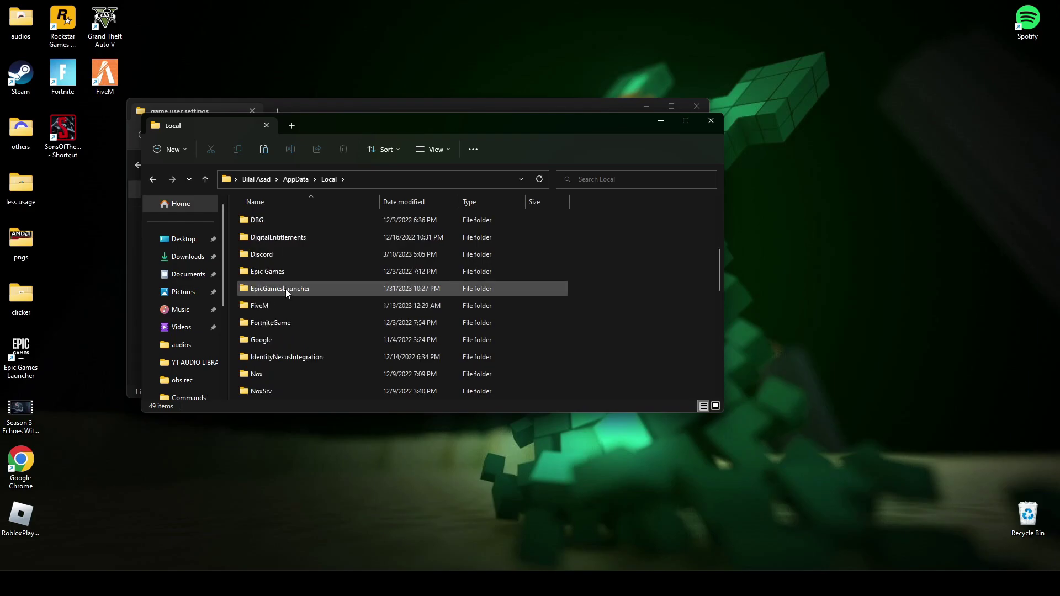
double_click(284, 324)
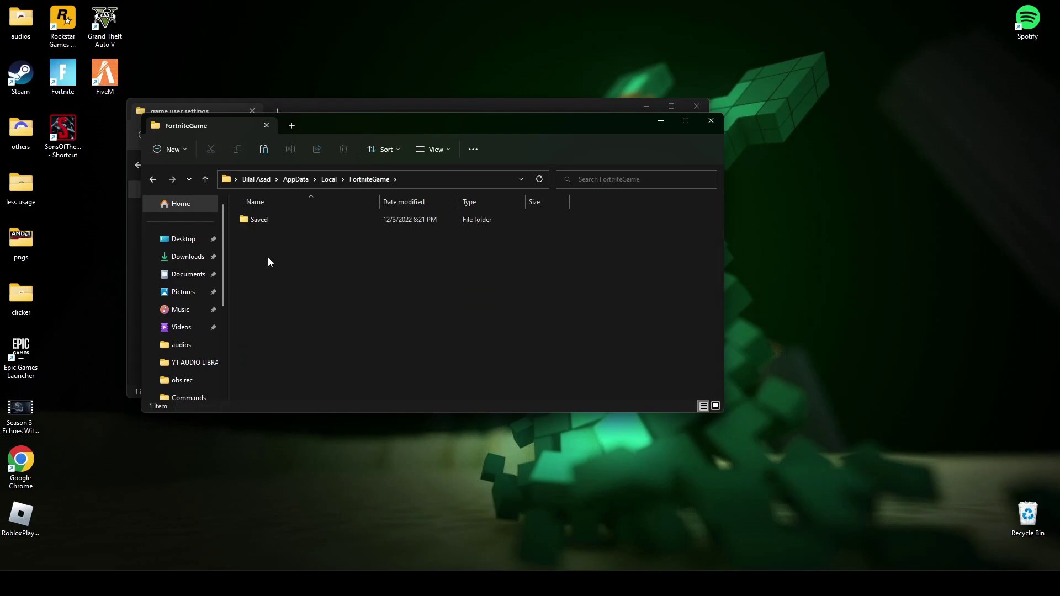
double_click(263, 220)
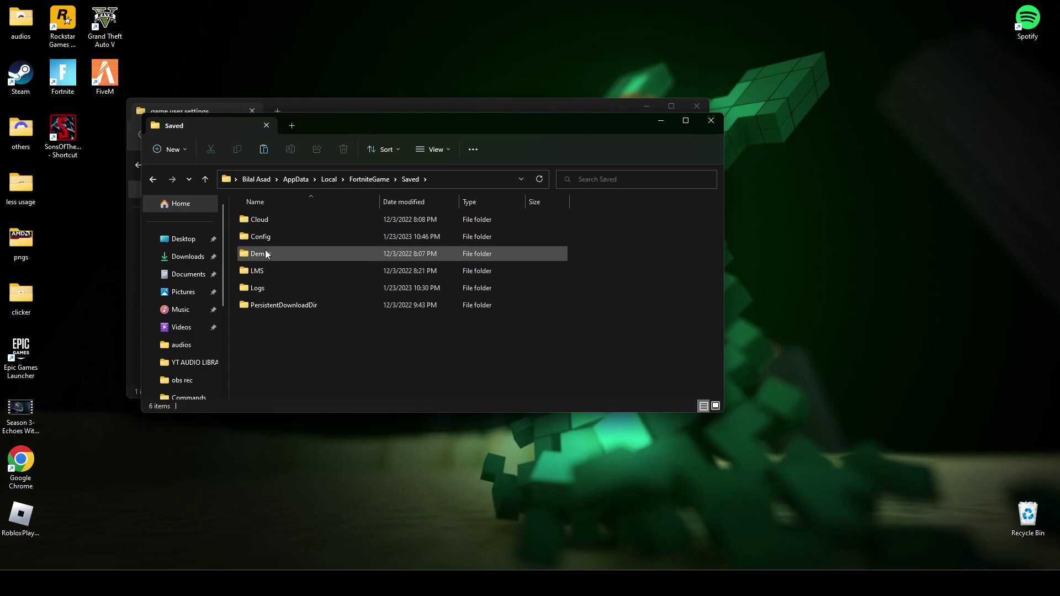
double_click(265, 241)
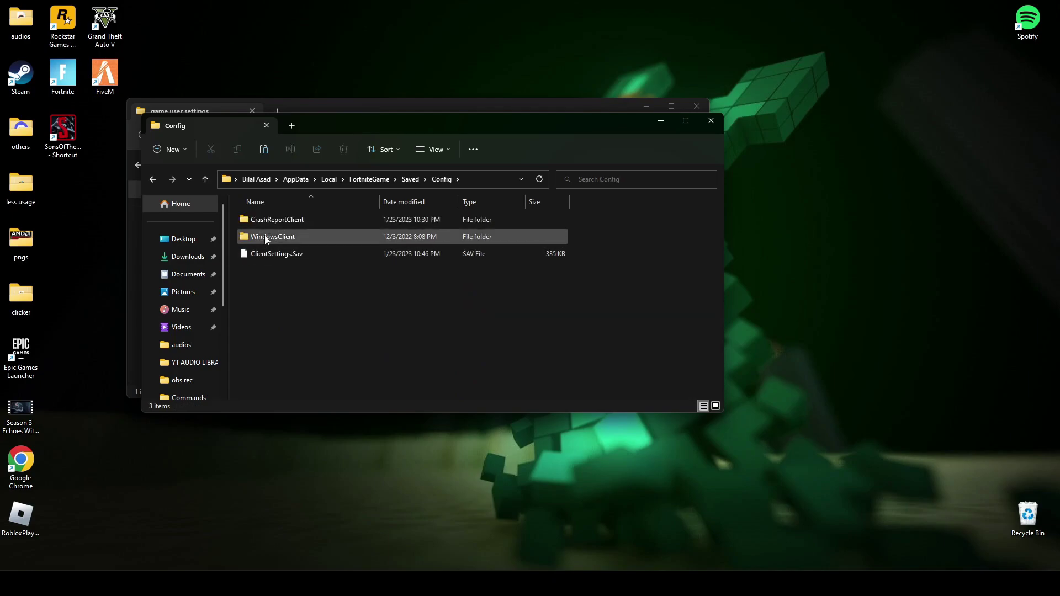
double_click(264, 236)
Step: Paste GameUserSettings there, replacing the existing file, then go back to Ultimate Fps Pack
right_click(296, 258)
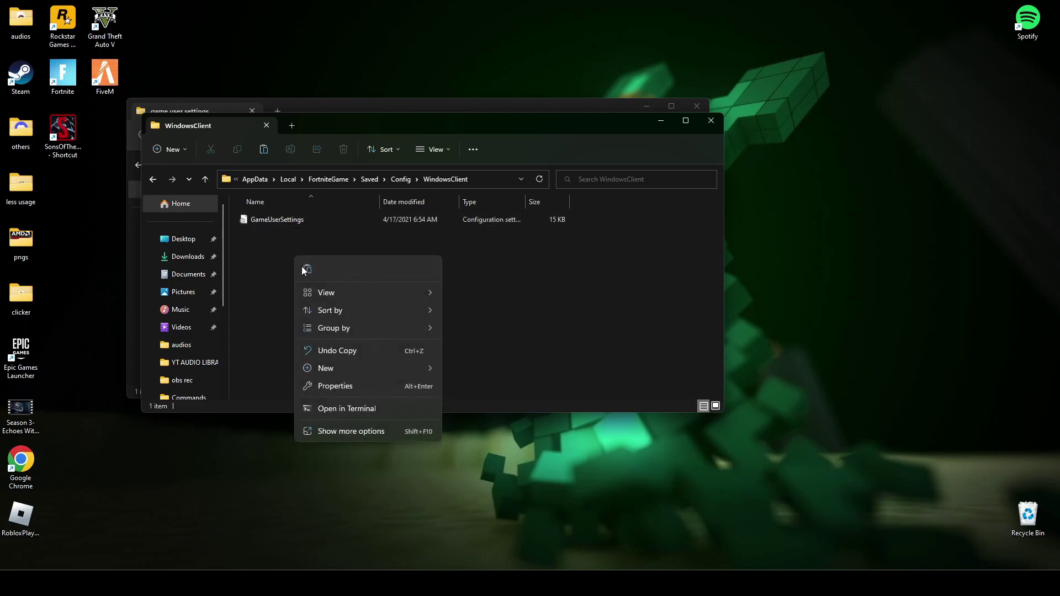
left_click(313, 270)
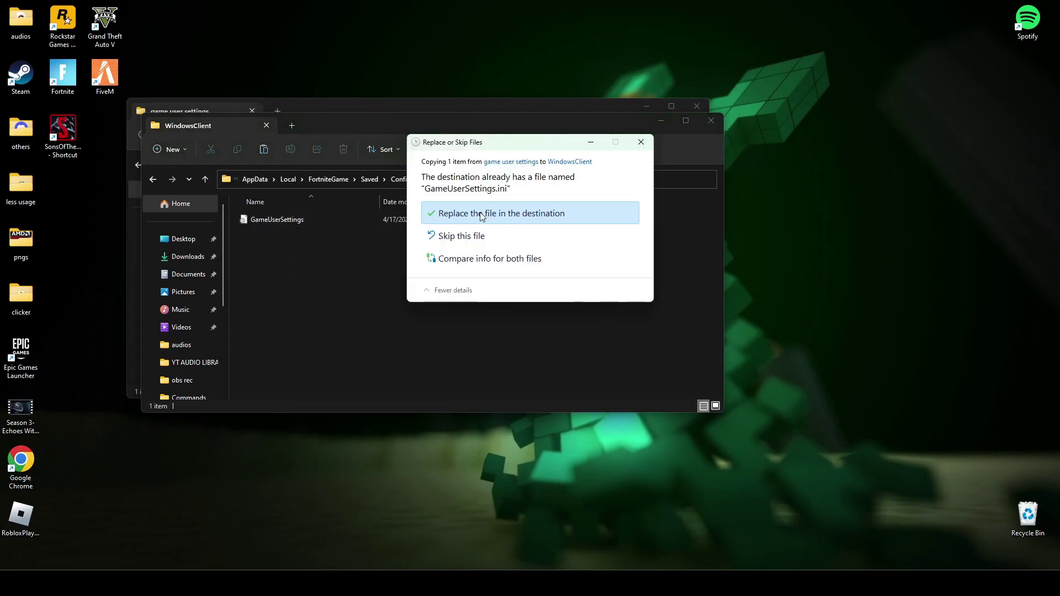
left_click(482, 215)
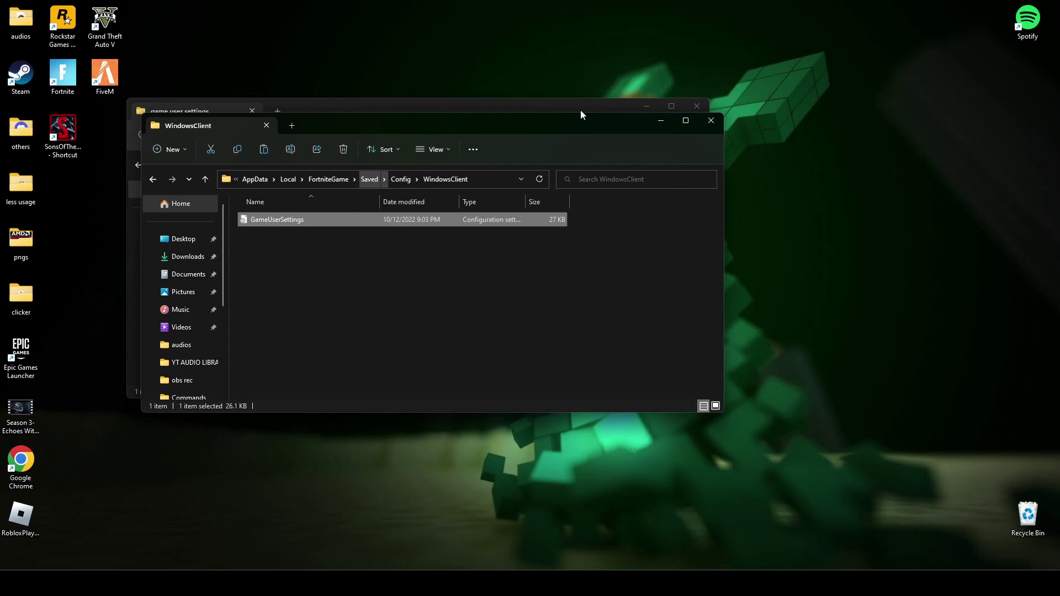
left_click(711, 123)
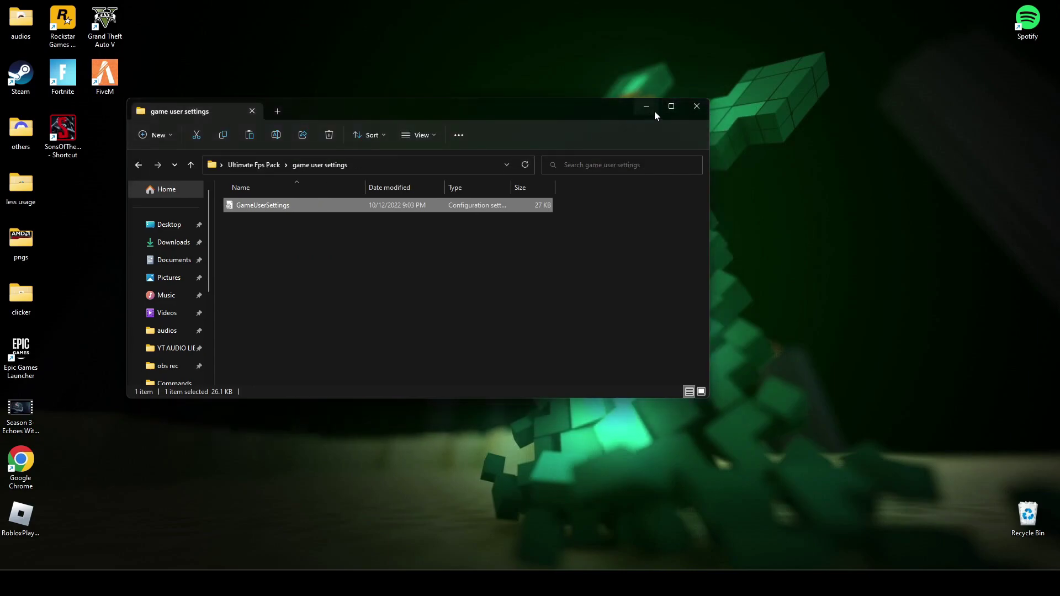
key("alt+Left")
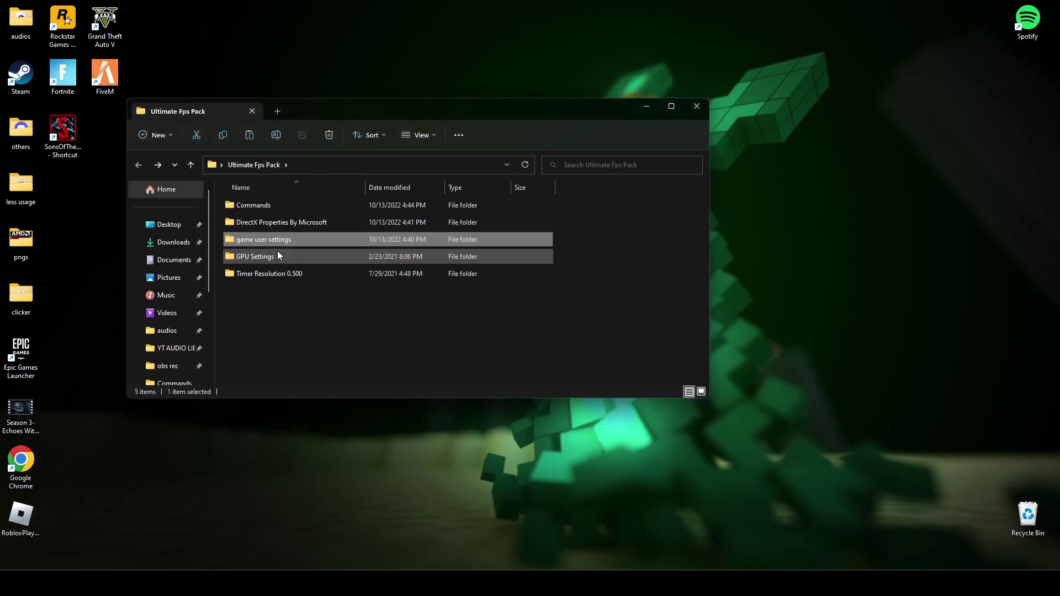
Step: View the AMD, Intel and NVIDIA settings images from GPU Settings in Photos, then close them
double_click(271, 257)
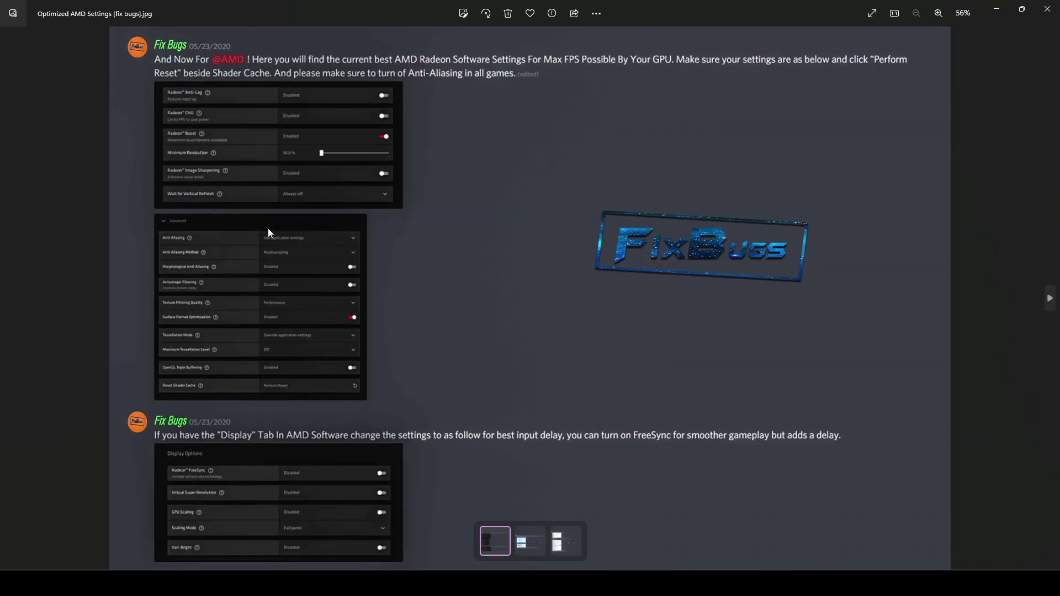
key("Right")
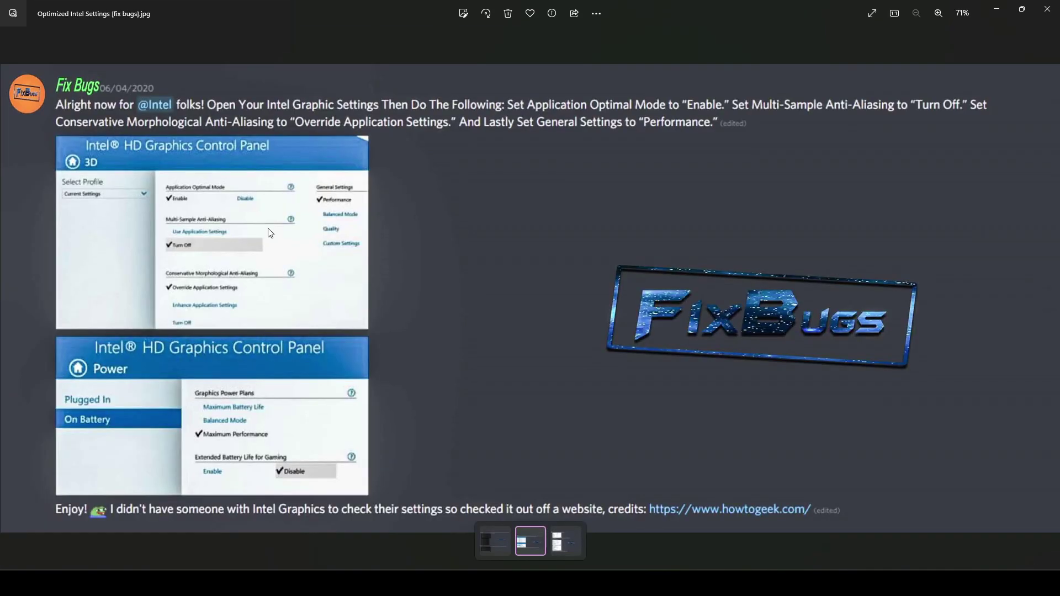
key("Right")
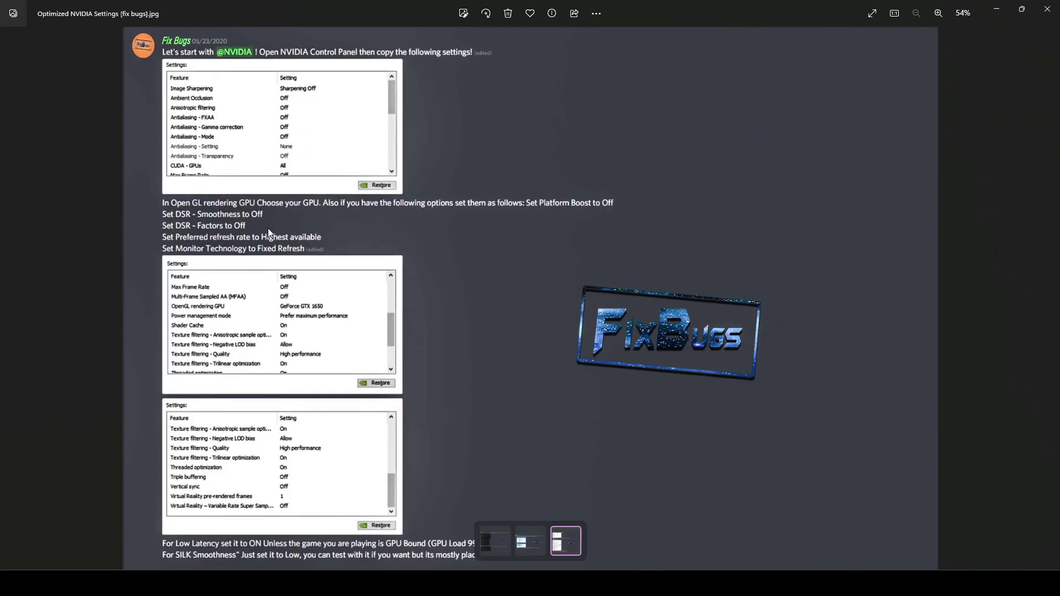
left_click(1045, 11)
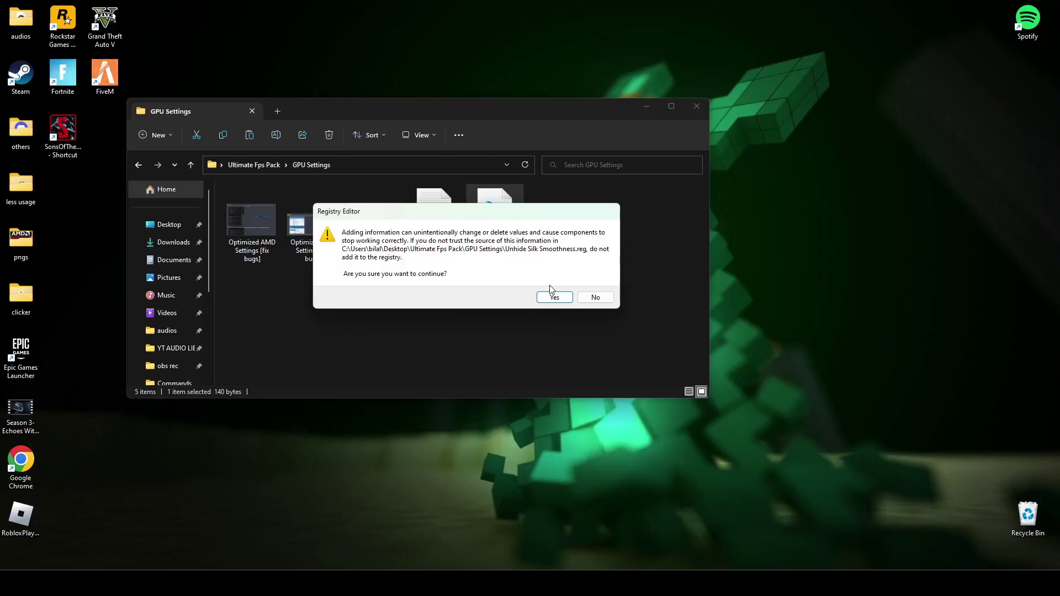
Step: Confirm merging Unhide Silk Smoothness.reg, dismiss the success message, and go back to Ultimate Fps Pack
left_click(552, 296)
left_click(645, 294)
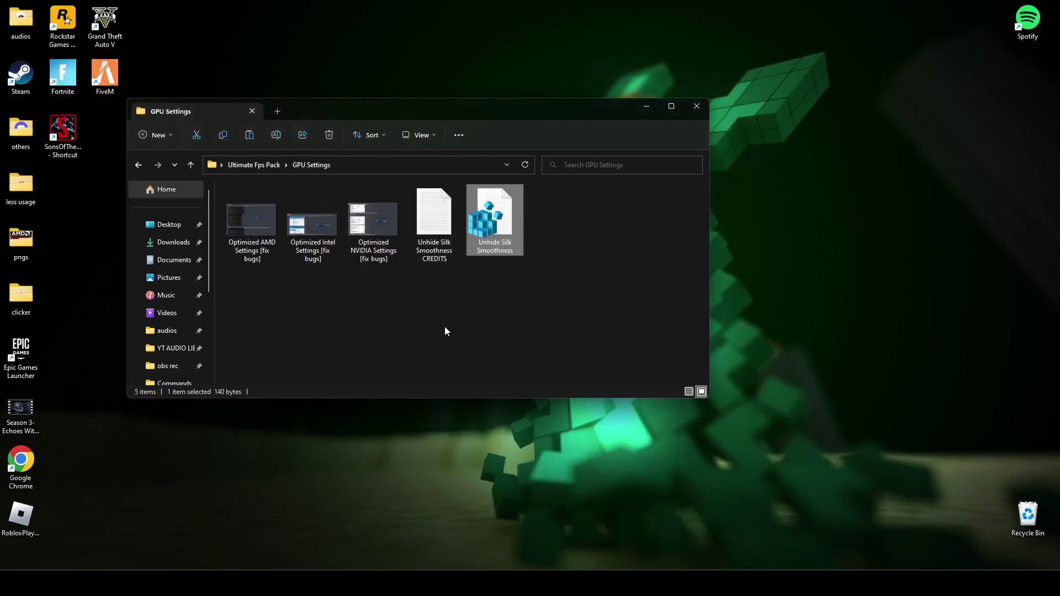
key("BackSpace")
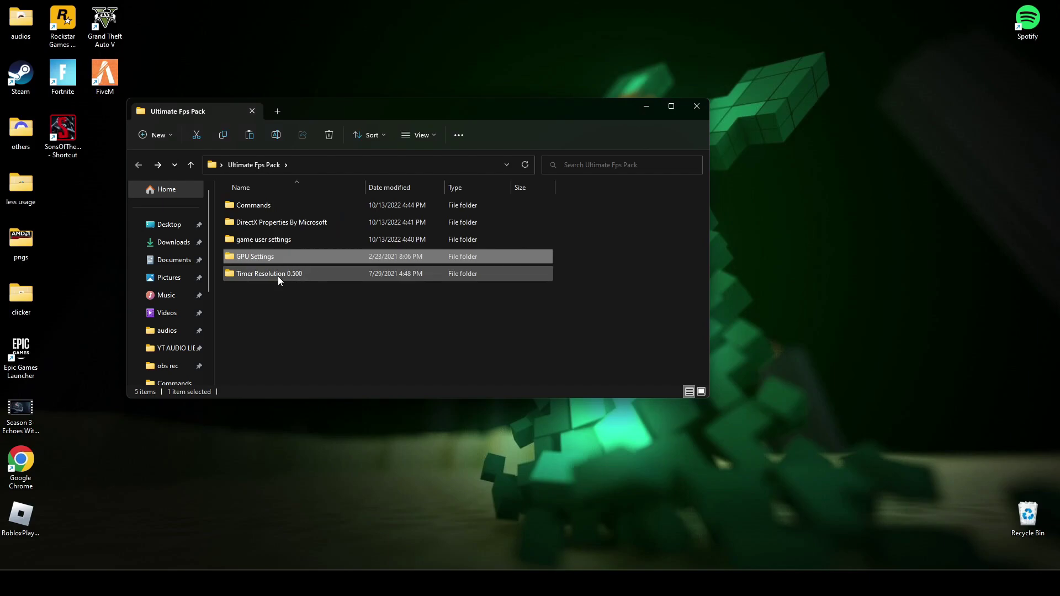
Step: Open the 'cmd code for timer resolution' note and start Command Prompt as administrator
double_click(258, 274)
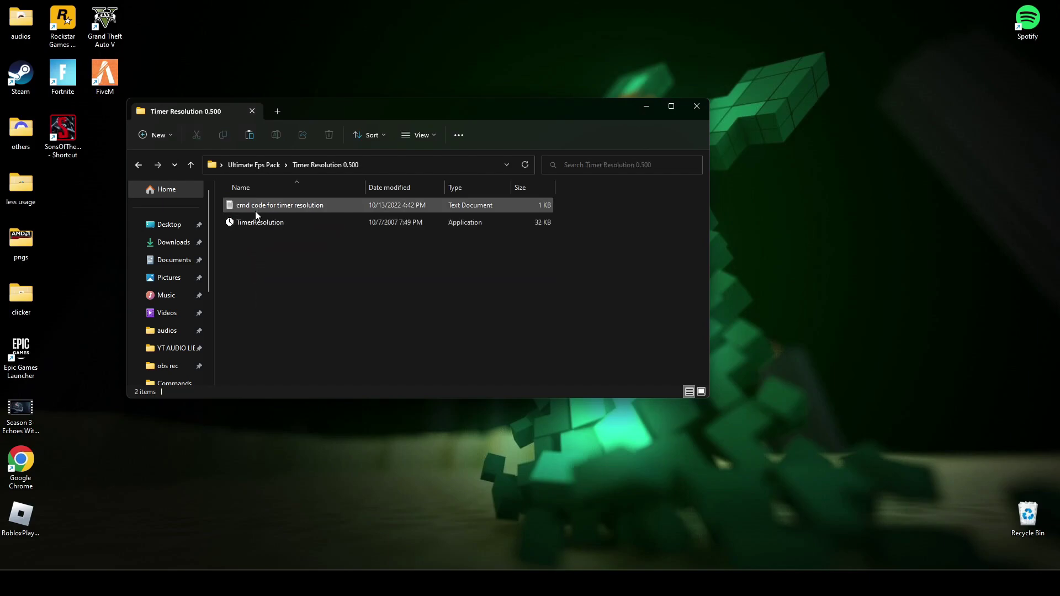
left_click(256, 208)
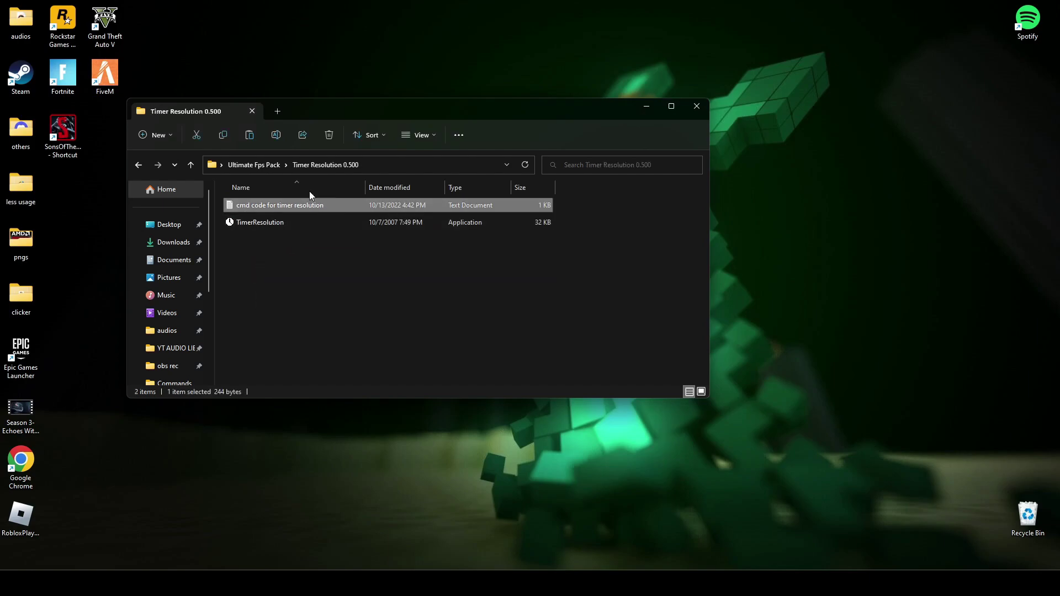
double_click(267, 206)
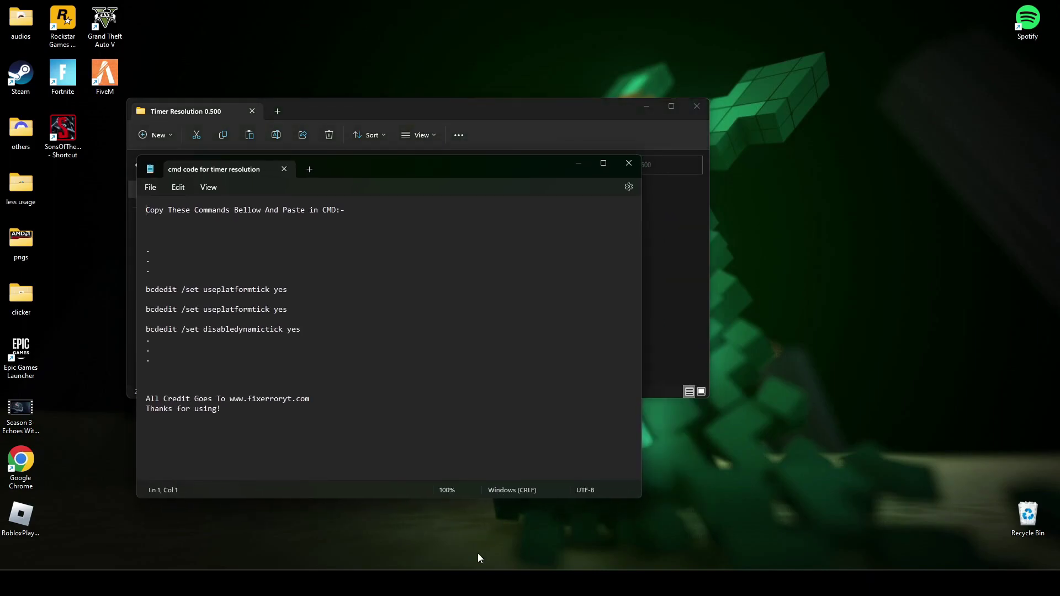
key("super+s")
type("cmd")
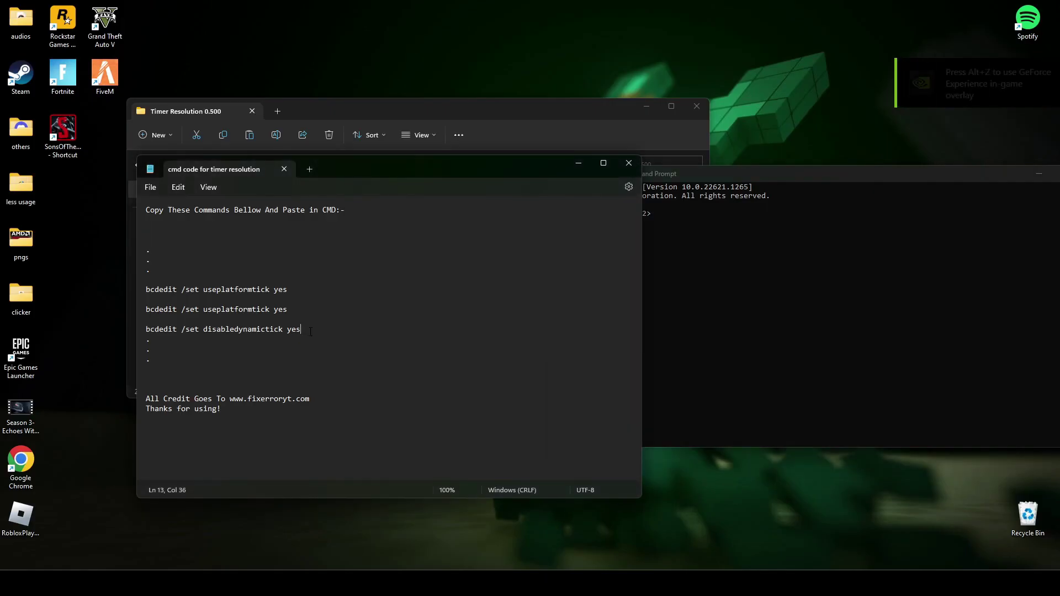
Step: Paste the three bcdedit timer commands into the admin console, run them, and exit
triple_click(257, 328)
left_click_drag(257, 322, 155, 289)
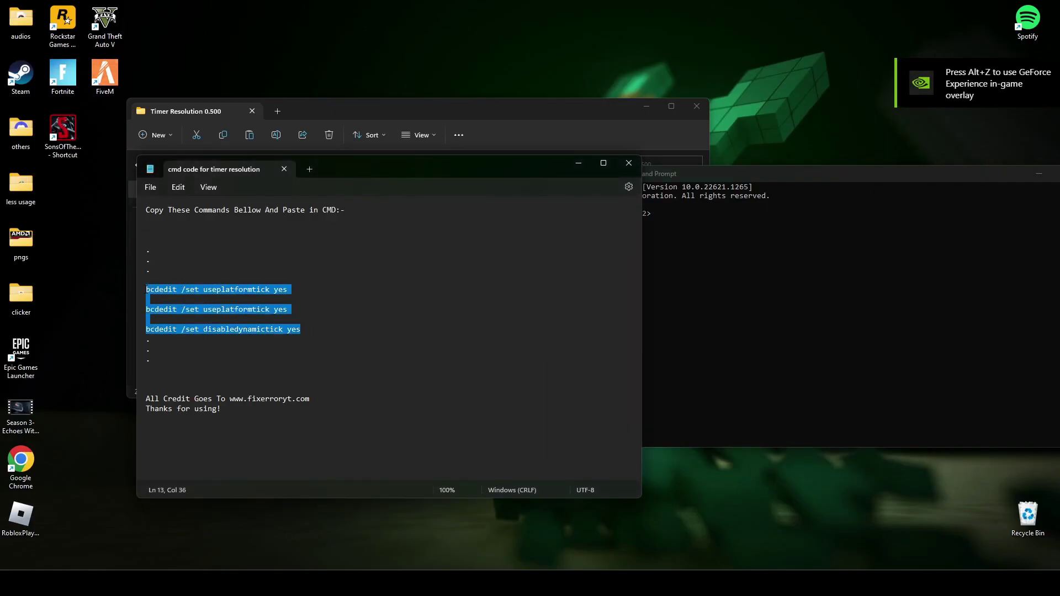
left_click(724, 268)
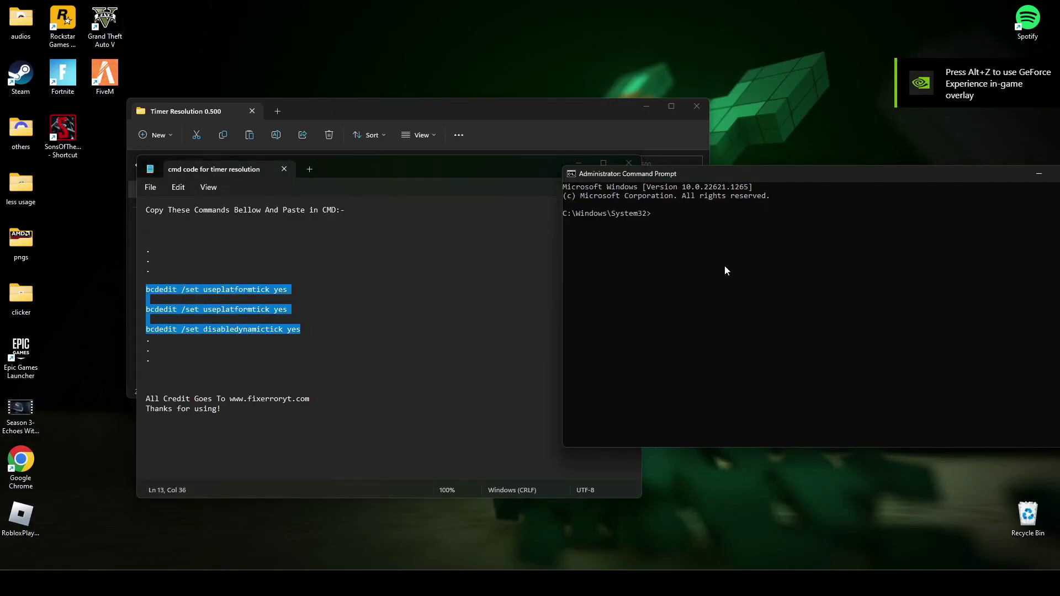
right_click(678, 218)
key("Return")
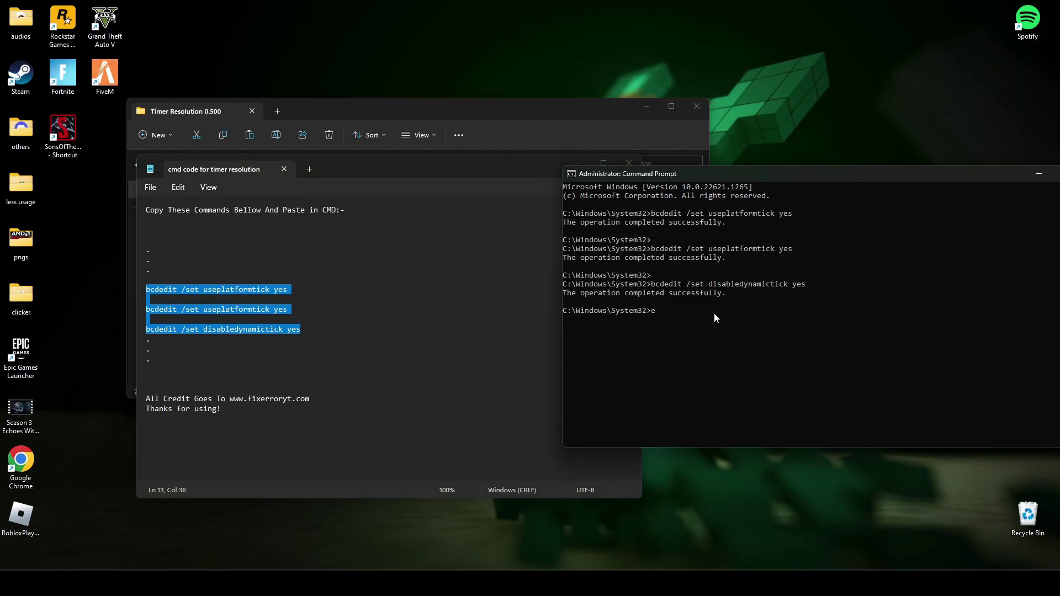
type("exit")
key("Return")
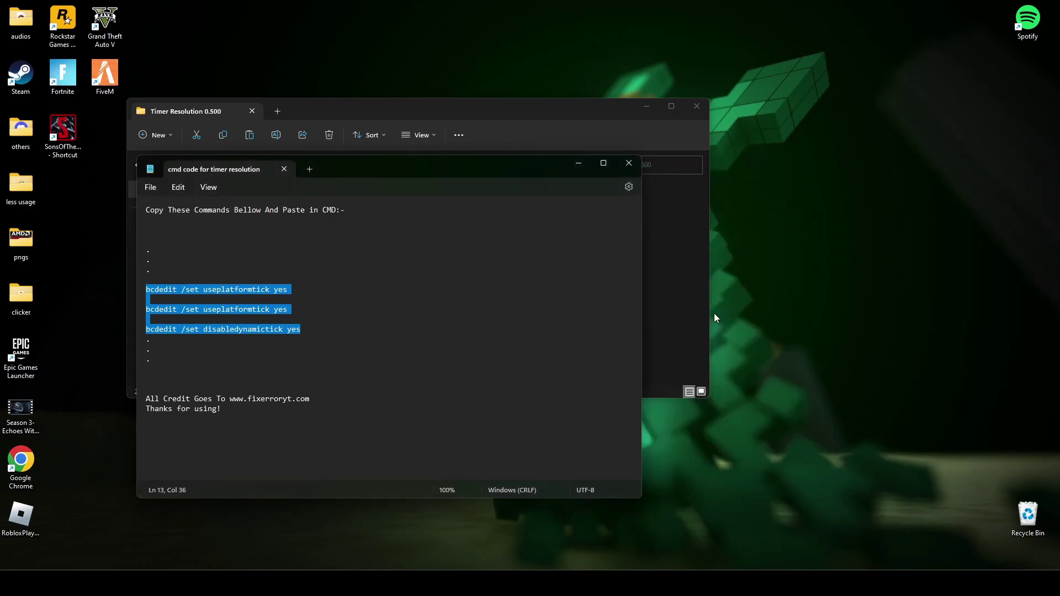
Step: Close the notes, launch TimerResolution and set it to the 0.500 ms maximum
left_click(630, 163)
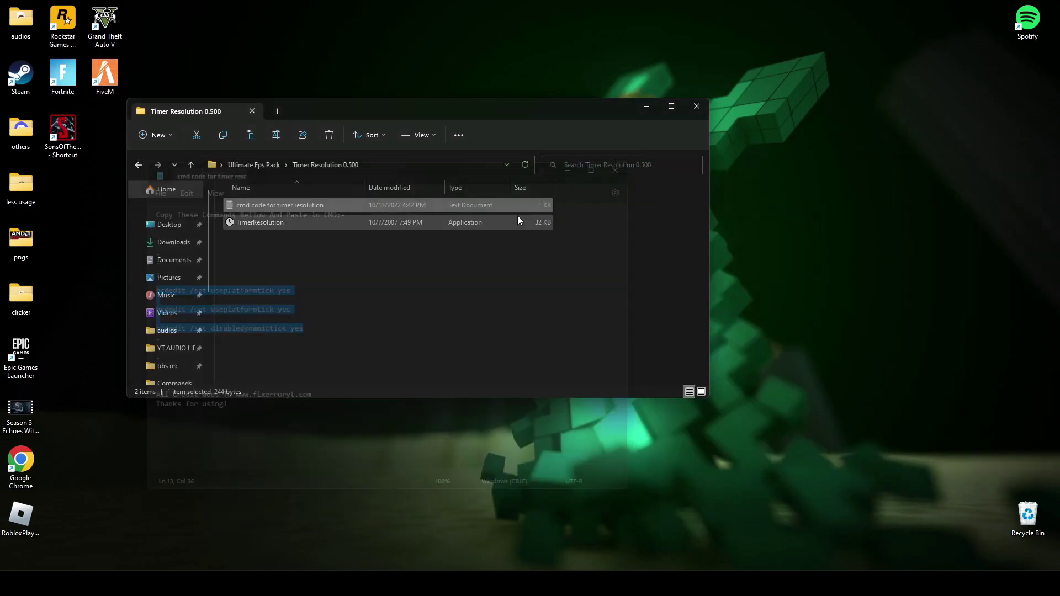
left_click(264, 222)
double_click(264, 222)
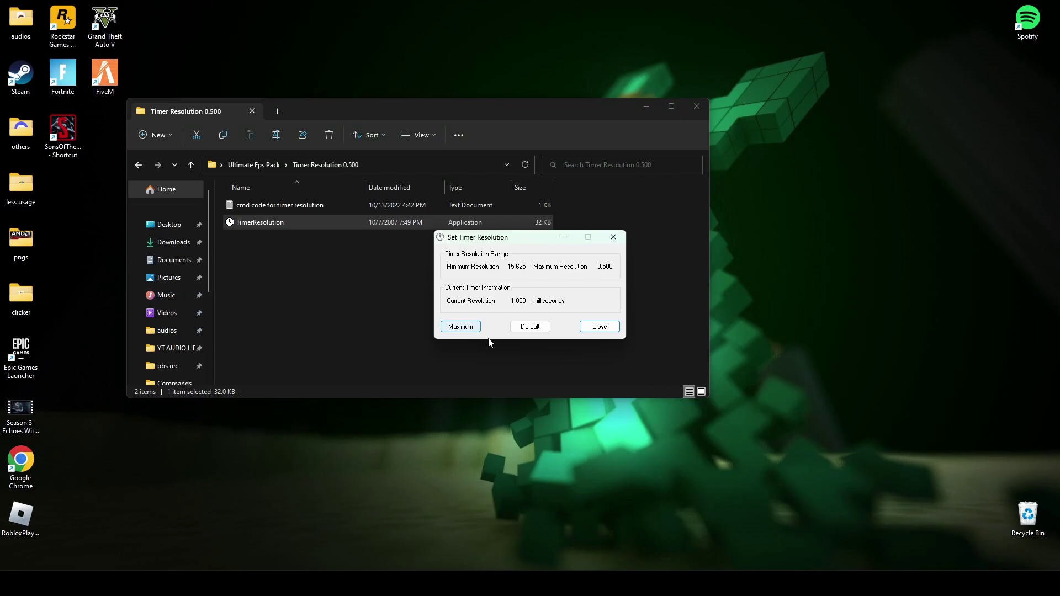
left_click(461, 328)
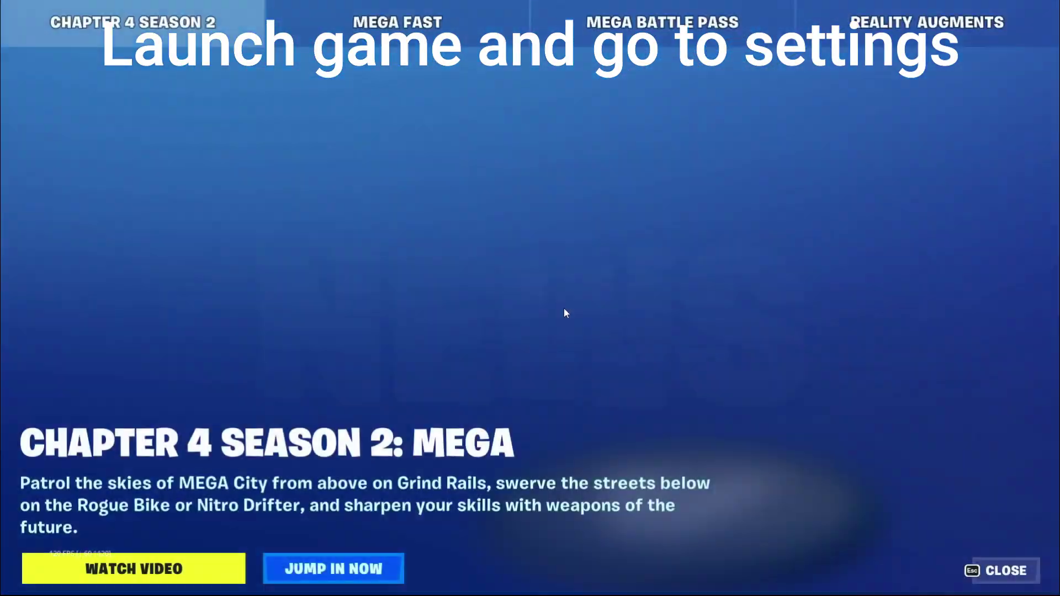
Step: Dismiss the season news and reward screens, then open Settings from the lobby menu
left_click(988, 572)
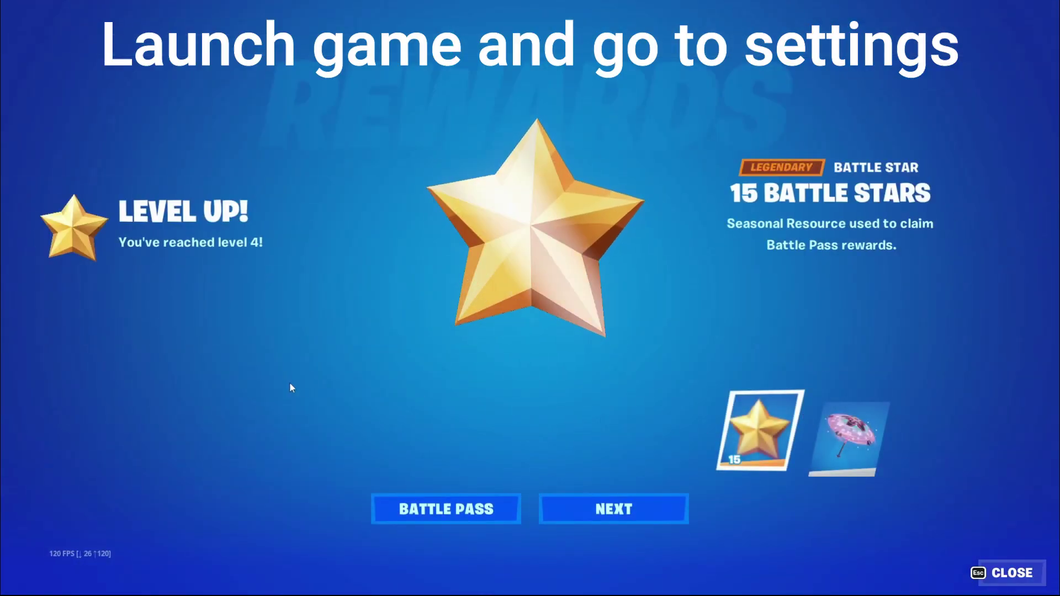
left_click(612, 513)
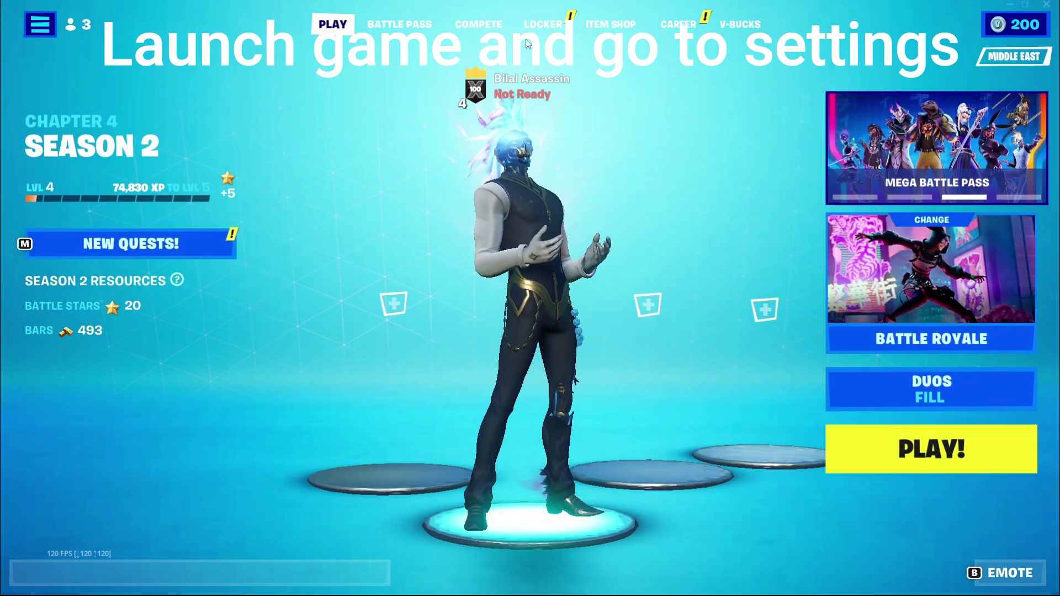
left_click(40, 24)
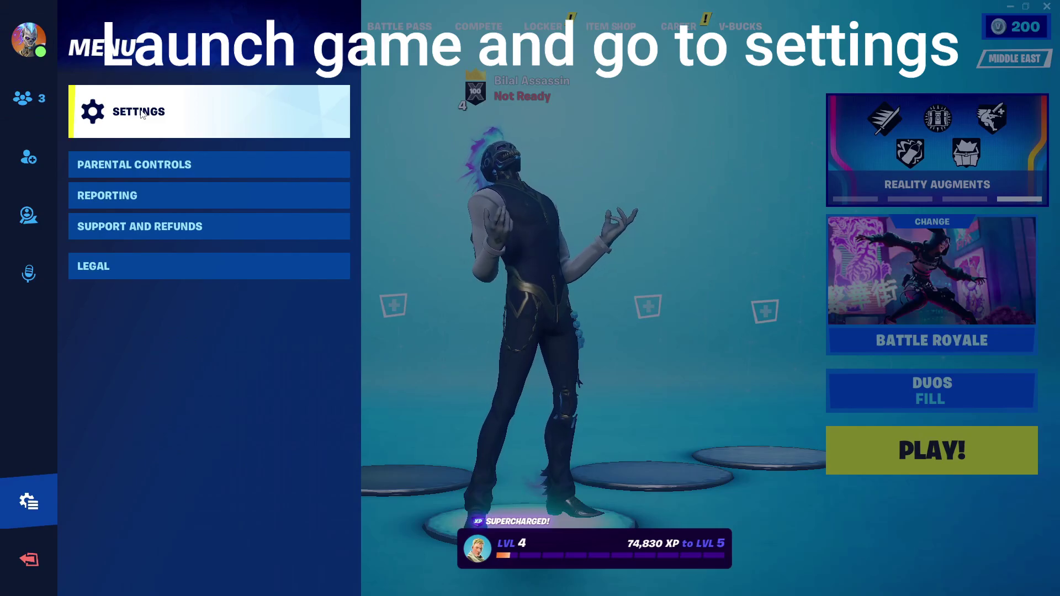
left_click(124, 104)
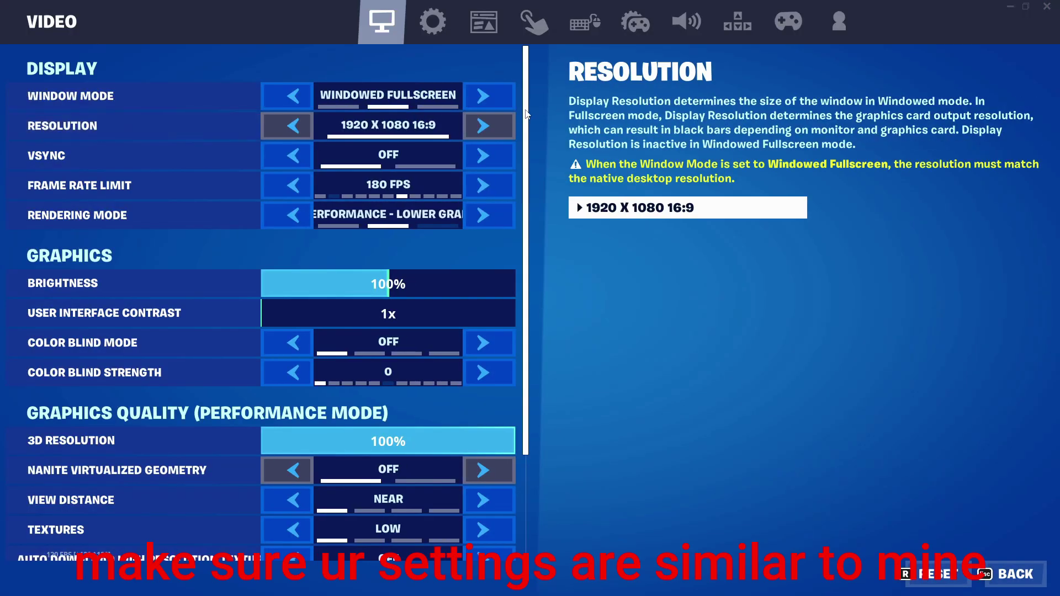
scroll(520, 169, "down", 2)
scroll(520, 168, "down", 2)
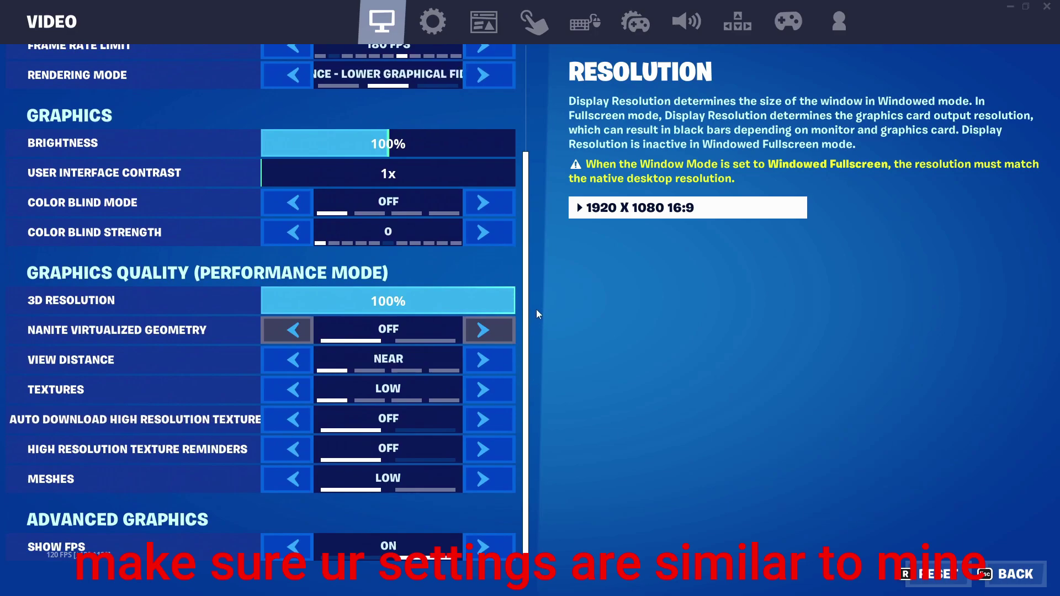
left_click_drag(531, 227, 526, 98)
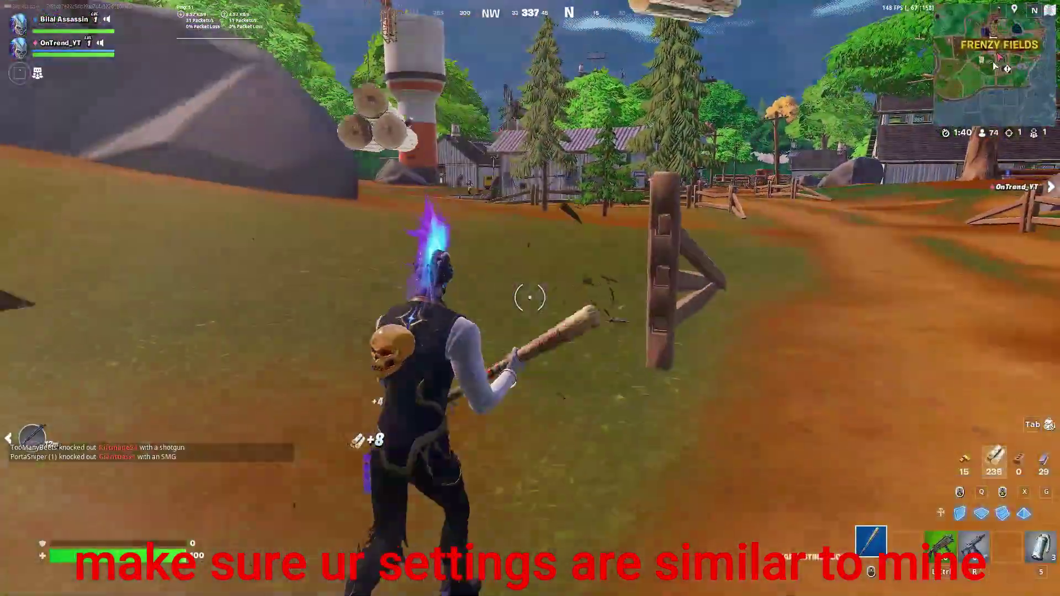
Step: Gather wood from the fence, throw a grenade toward the farm, then equip the Havoc Pump Shotgun
left_click(530, 298)
key("ctrl")
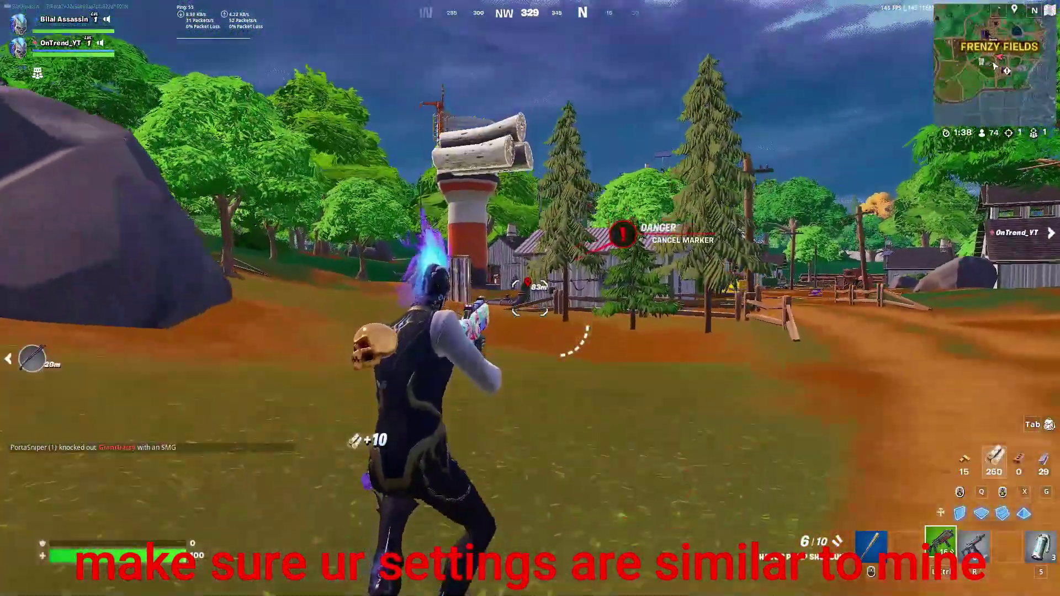
key("5")
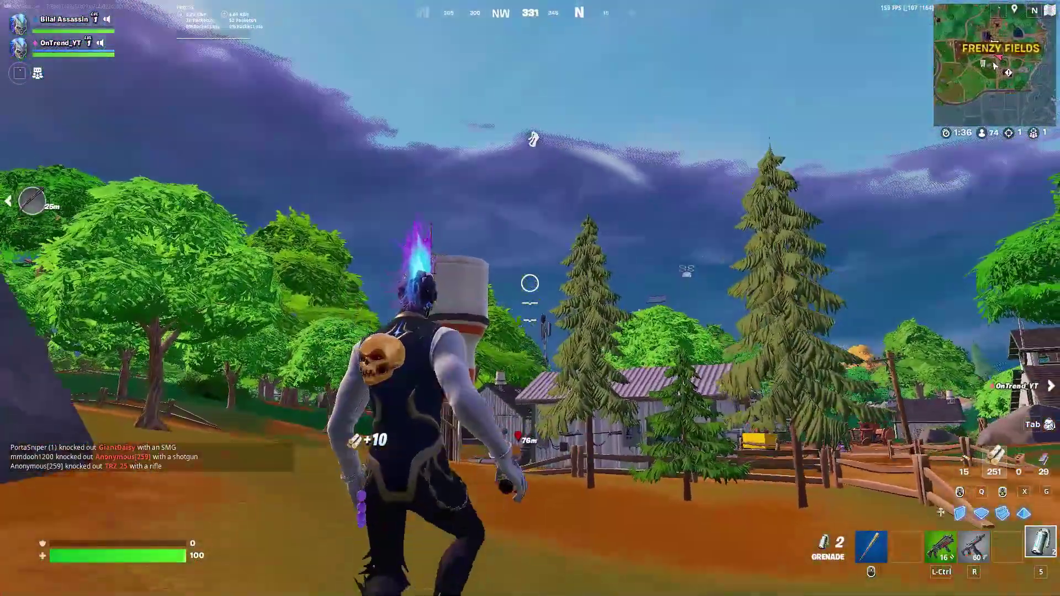
left_click(530, 299)
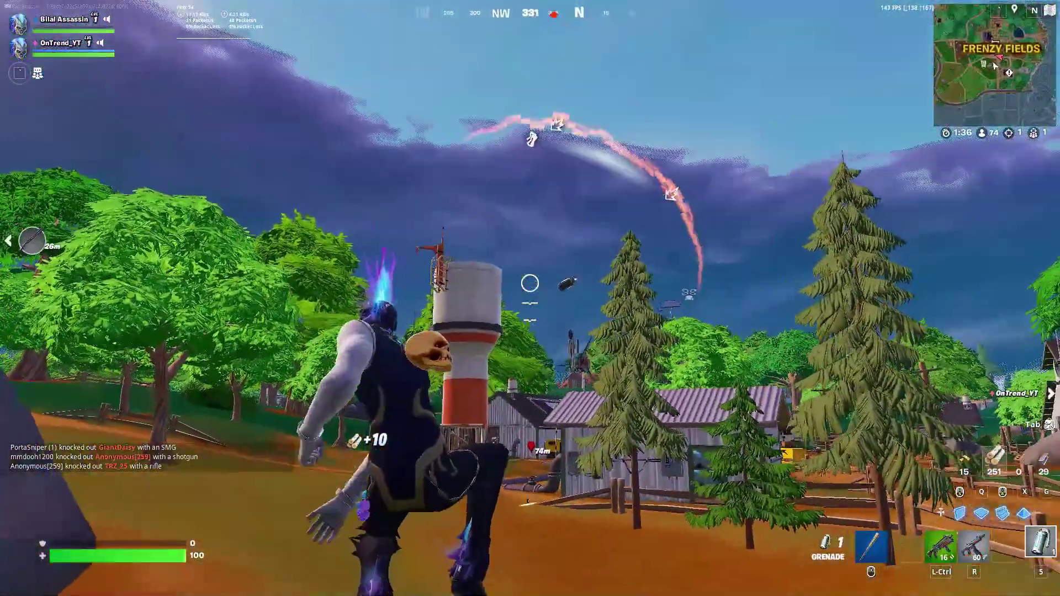
left_click(530, 298)
key("2")
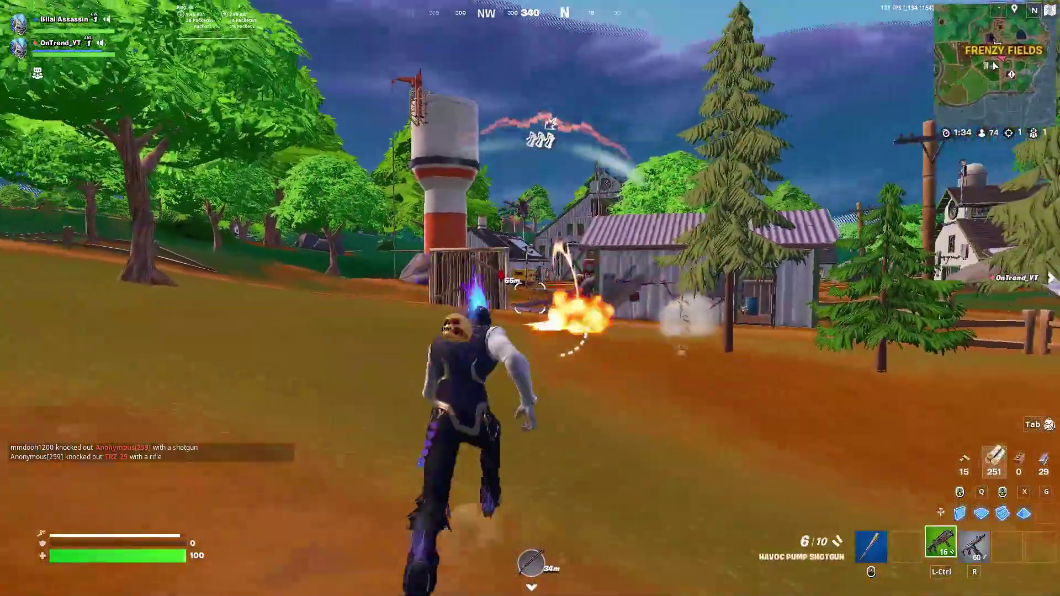